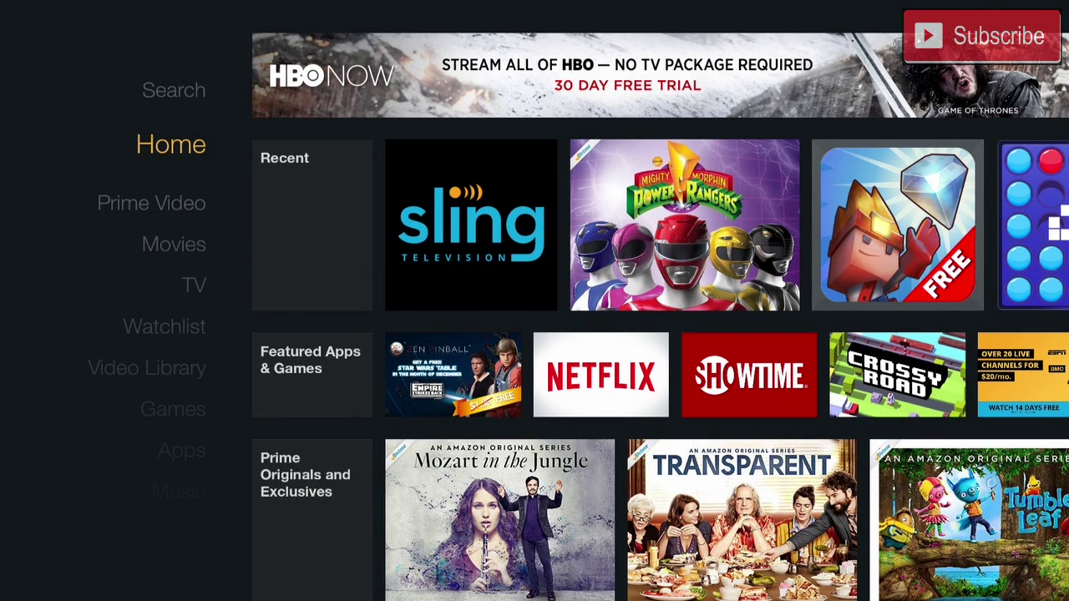
Find ES File Explorer by searching for "Es", and download and launch the app
{"action": "key", "text": "Up"}
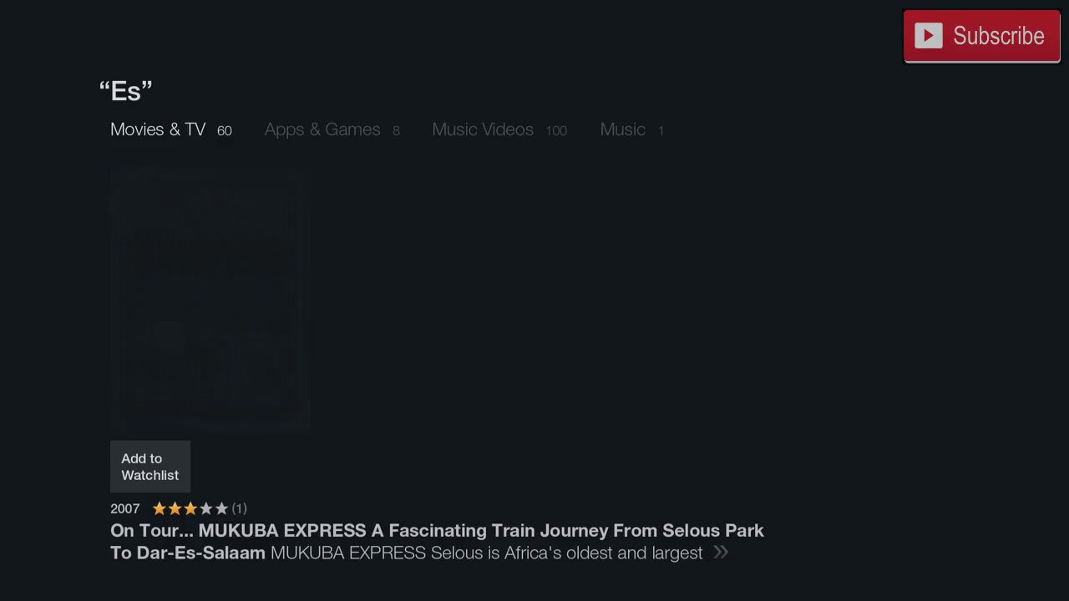
{"action": "key", "text": "Right"}
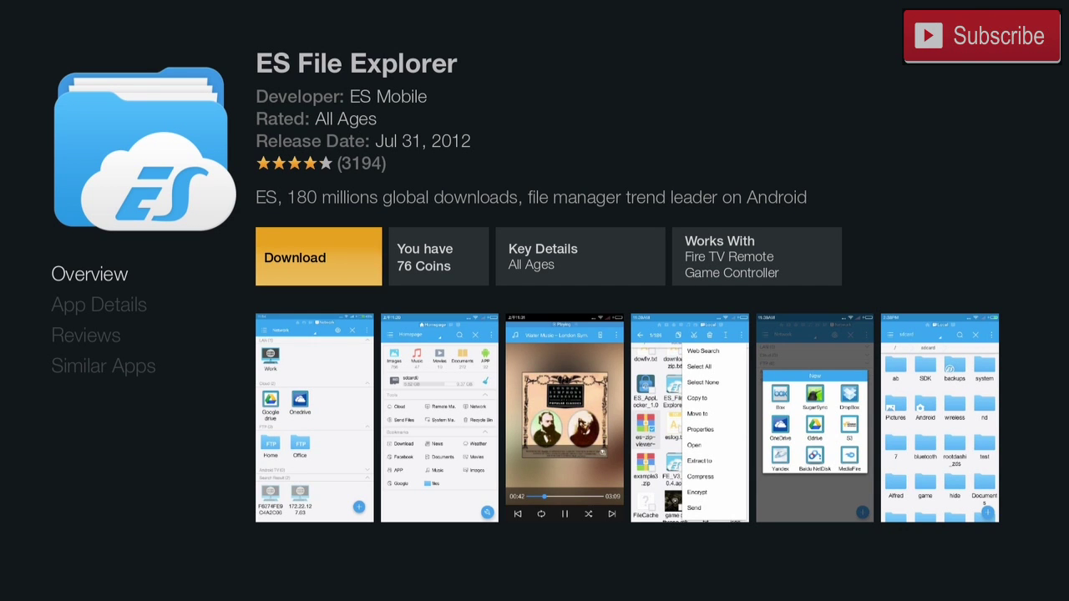
{"action": "key", "text": "Return"}
{"action": "key", "text": "Return"}
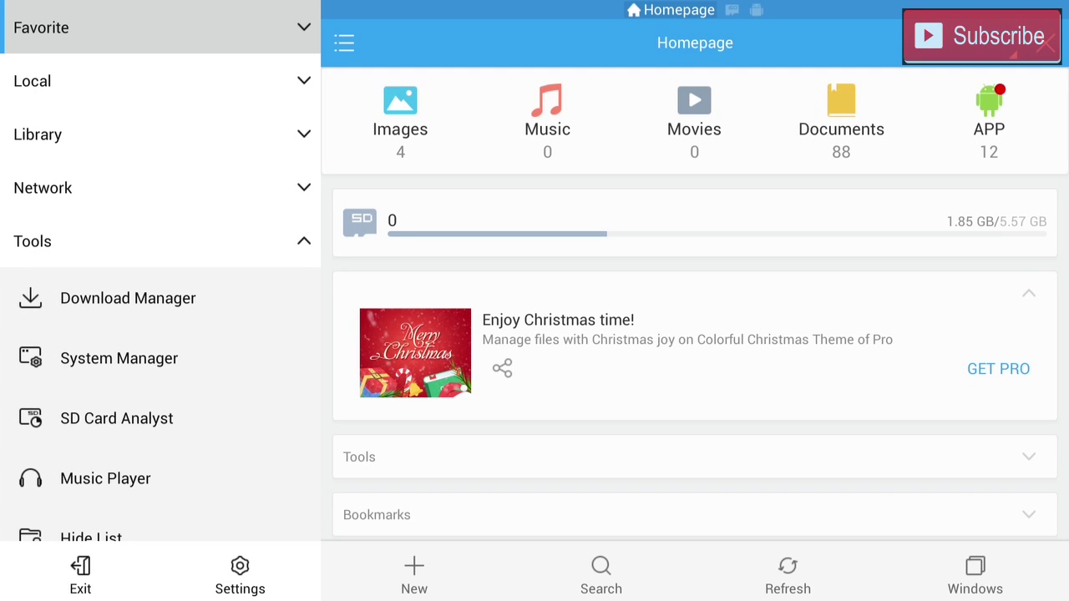
{"action": "key", "text": "Return"}
{"action": "key", "text": "Down"}
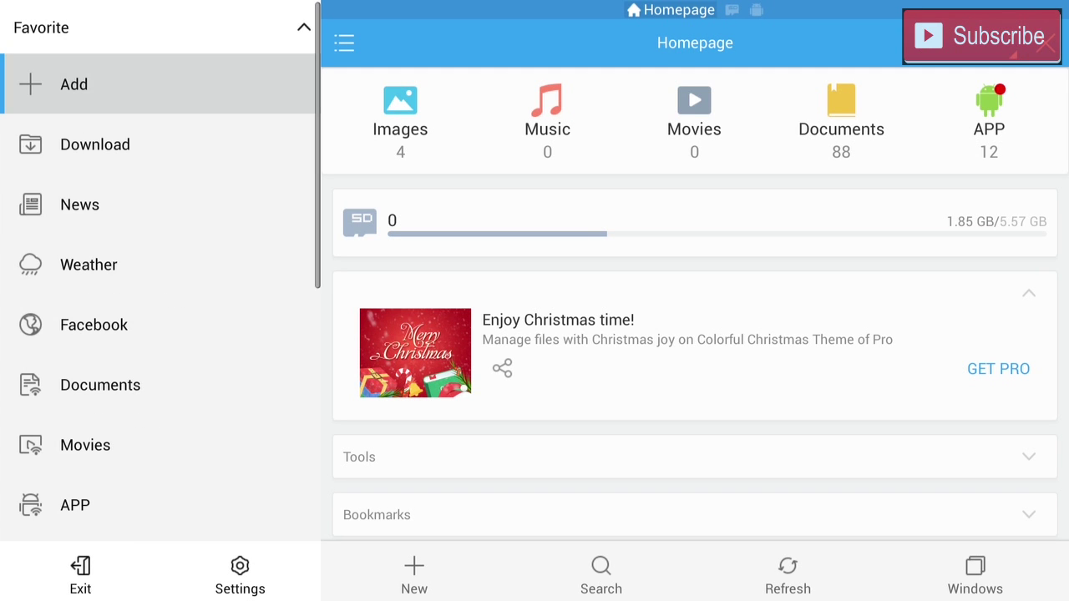
{"action": "key", "text": "Return"}
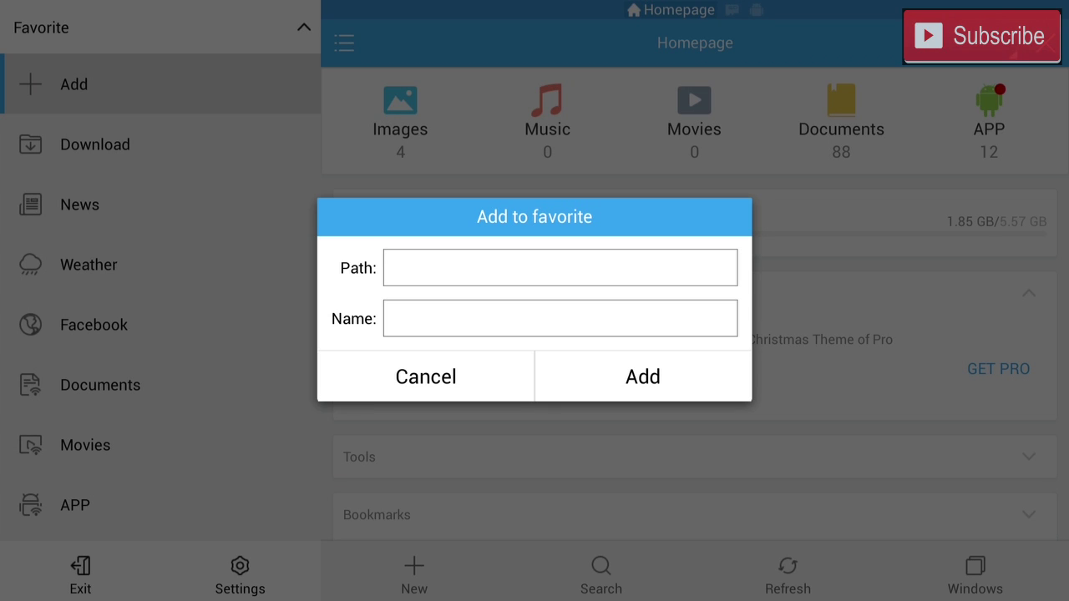
{"action": "type", "text": "http://goo"}
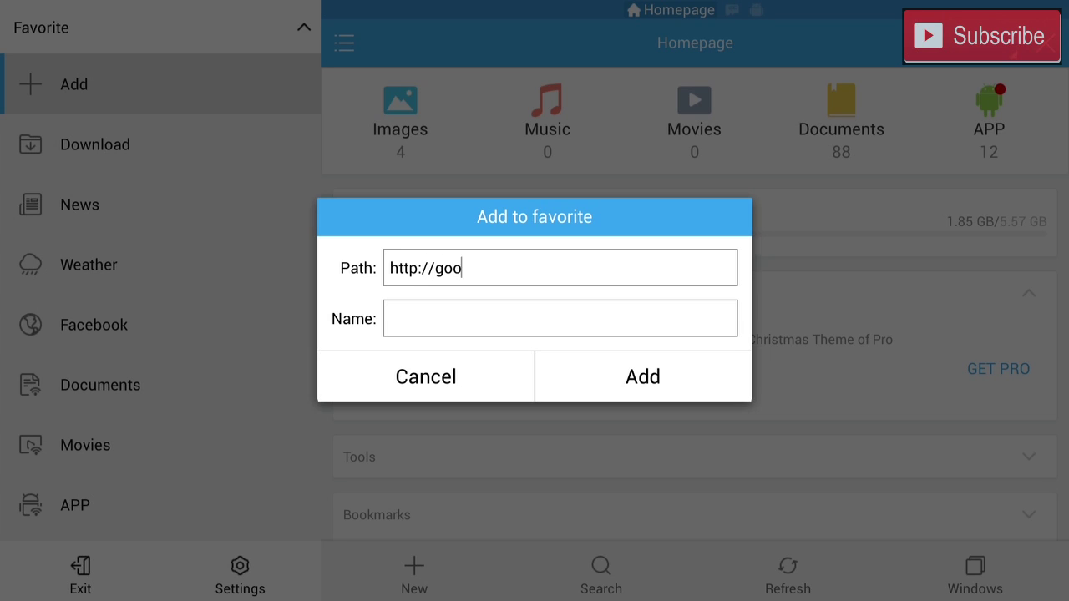
{"action": "type", "text": "gle.xo"}
{"action": "key", "text": "BackSpace"}
{"action": "key", "text": "BackSpace"}
{"action": "type", "text": "com"}
Name the new favorite google and add it to the favorites
{"action": "left_click", "coordinate": [391, 319]}
{"action": "type", "text": "google"}
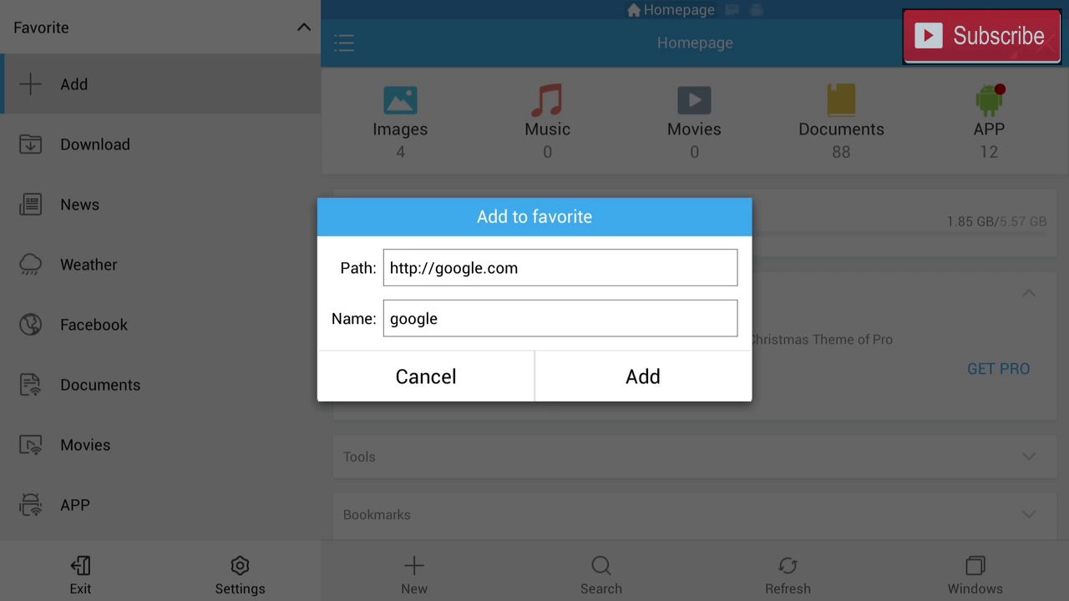
{"action": "key", "text": "Tab"}
{"action": "key", "text": "Tab"}
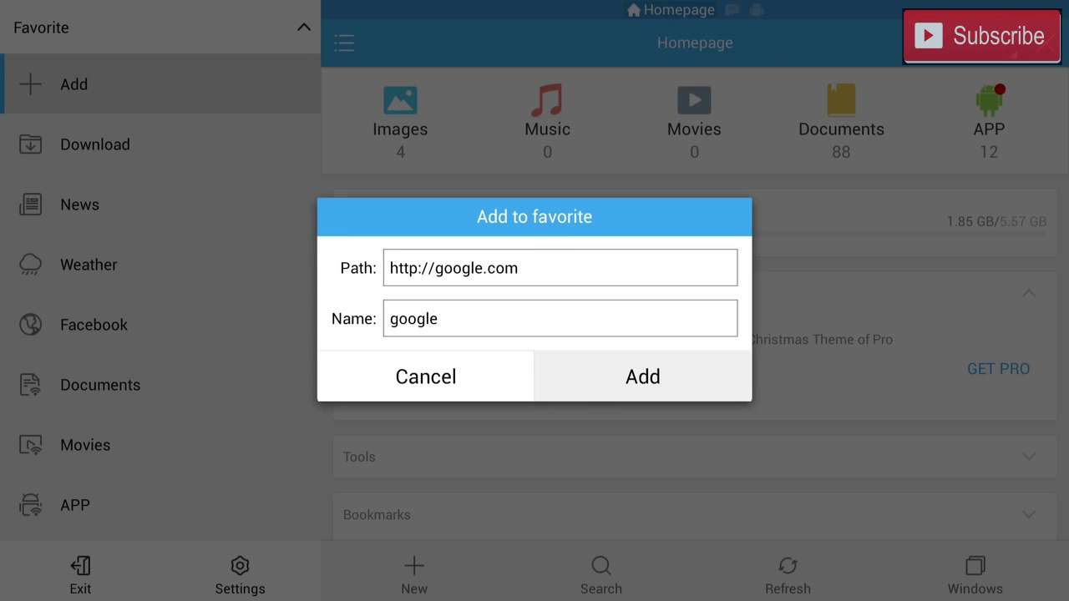
{"action": "key", "text": "Return"}
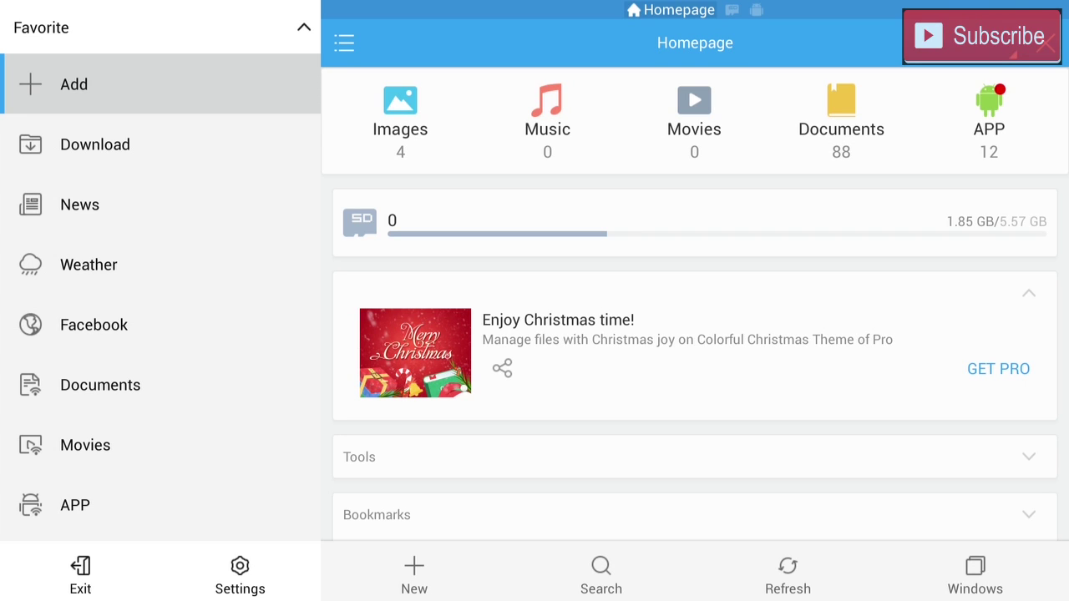
Open the google favorite from the Favorite list
{"action": "key", "text": "Down"}
{"action": "key", "text": "Down"}
{"action": "key", "text": "Down"}
{"action": "key", "text": "Down"}
{"action": "key", "text": "Down"}
{"action": "key", "text": "Down"}
{"action": "key", "text": "Down"}
{"action": "key", "text": "Down"}
{"action": "key", "text": "Down"}
{"action": "key", "text": "Down"}
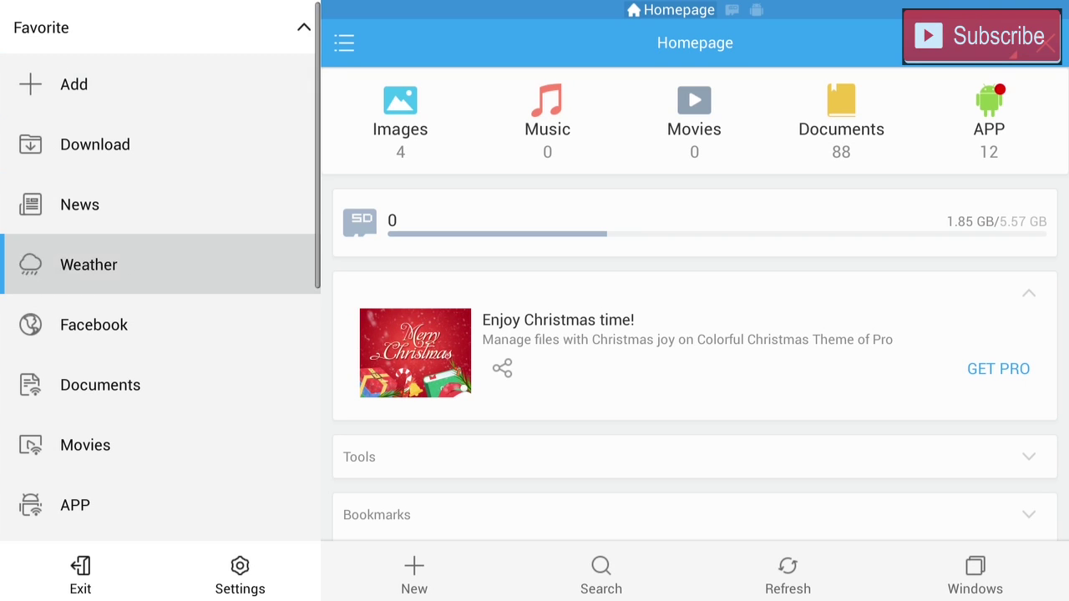
{"action": "key", "text": "Down"}
{"action": "key", "text": "Down"}
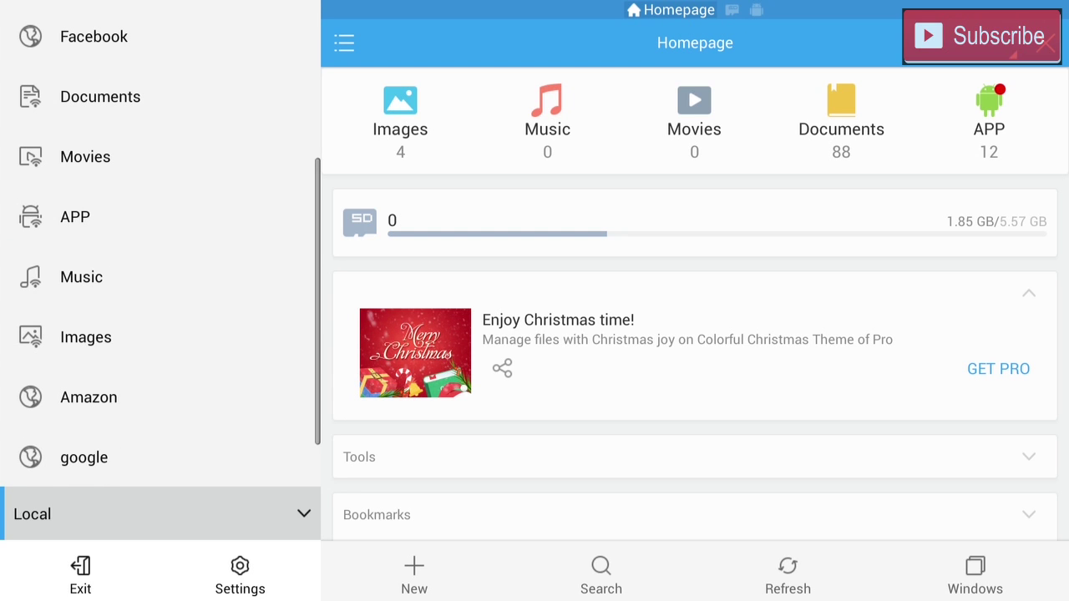
{"action": "key", "text": "Up"}
{"action": "key", "text": "Return"}
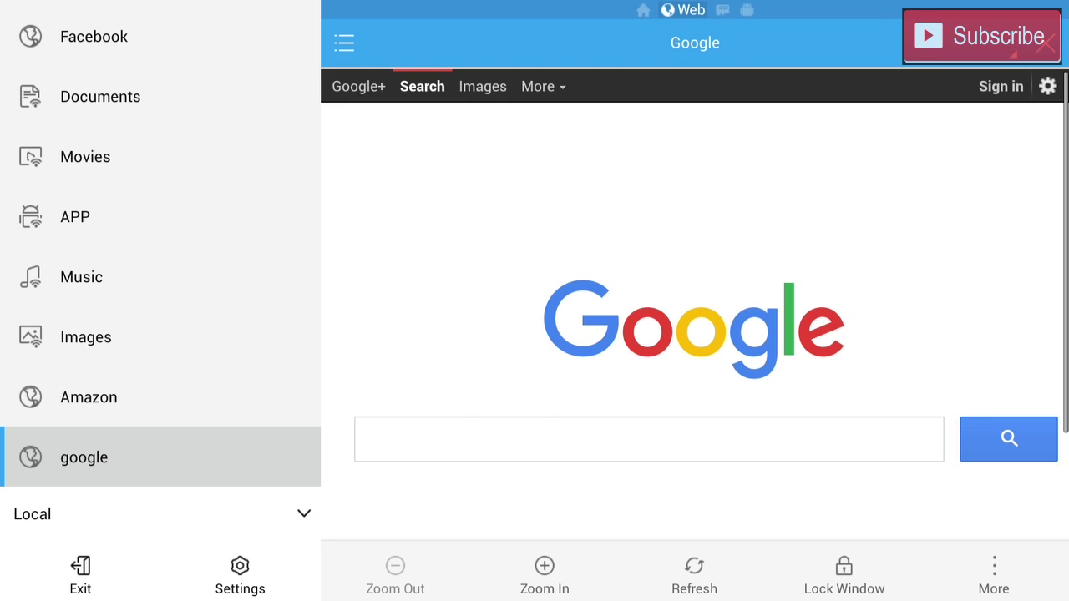
Search Google for kodi
{"action": "key", "text": "Down"}
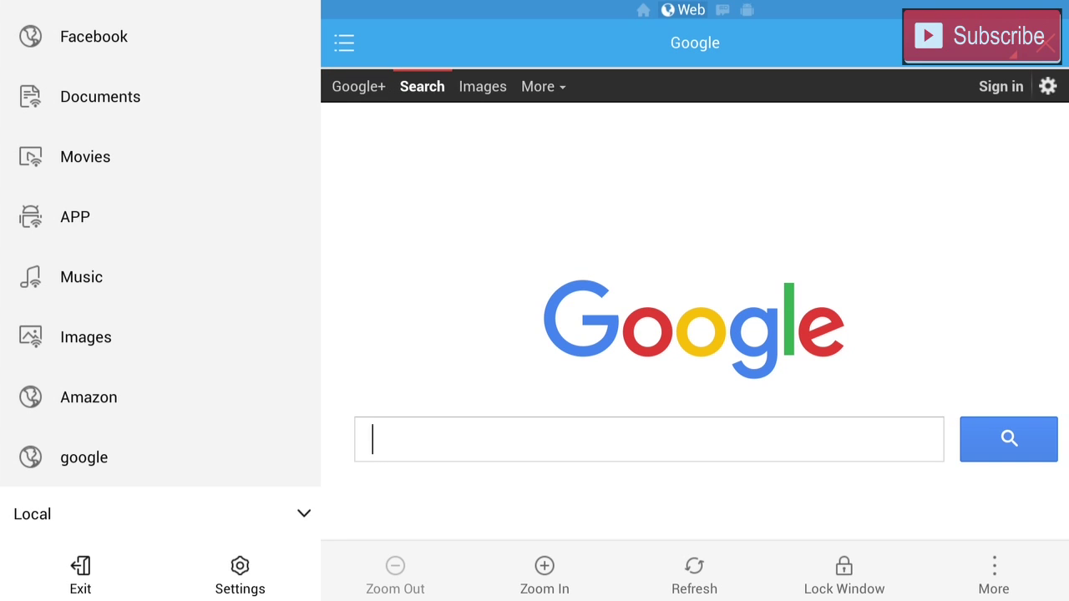
{"action": "type", "text": "kodi"}
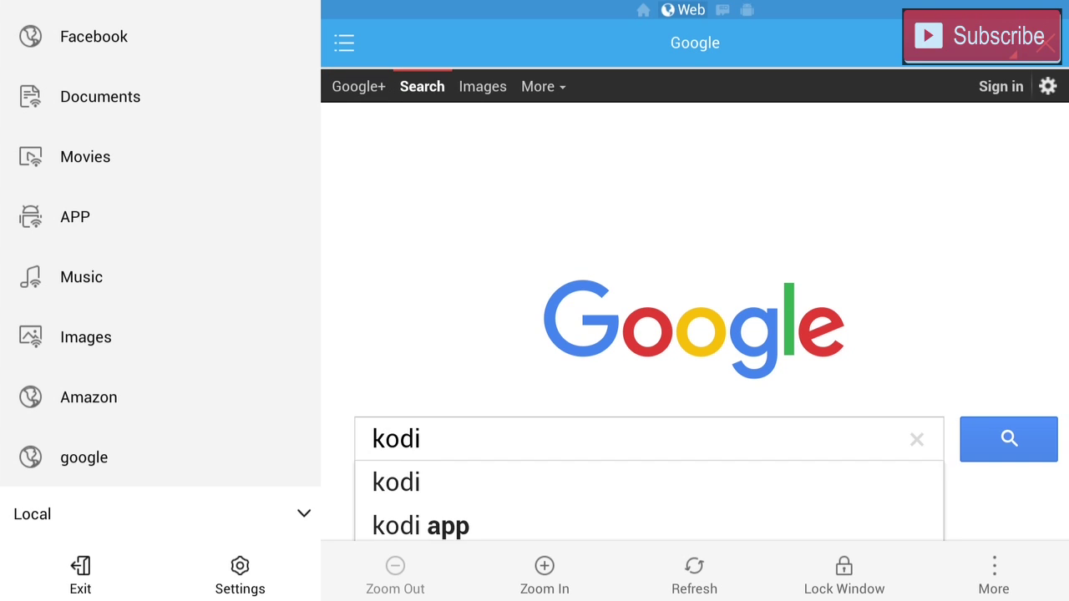
{"action": "key", "text": "Return"}
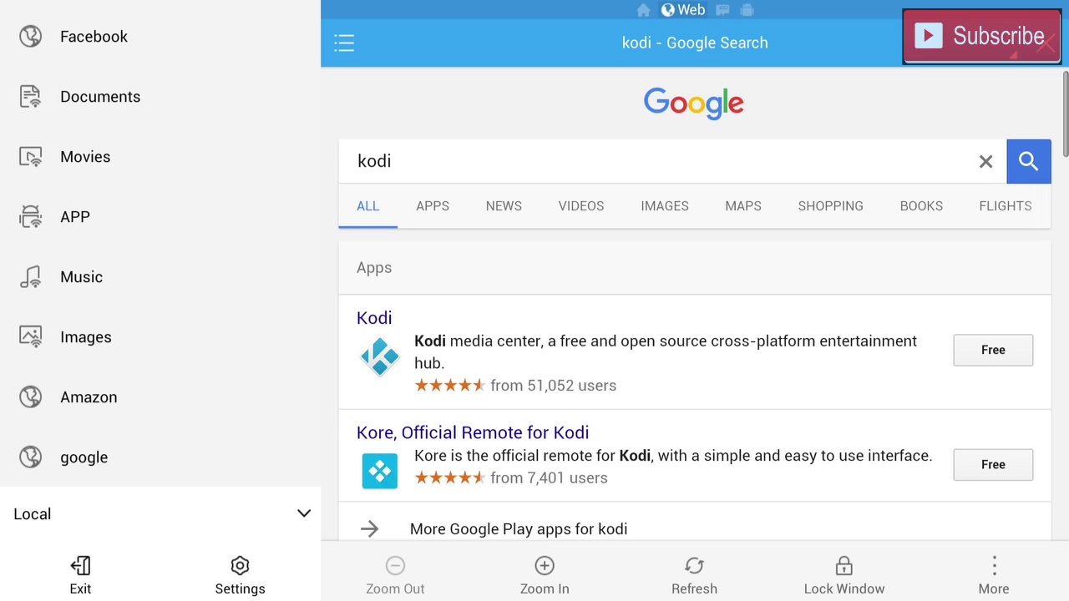
Open the Downloads link under the kodi.tv search result
{"action": "key", "text": "Down"}
{"action": "key", "text": "Down"}
{"action": "key", "text": "Down"}
{"action": "key", "text": "Down"}
{"action": "key", "text": "Down"}
{"action": "key", "text": "Down"}
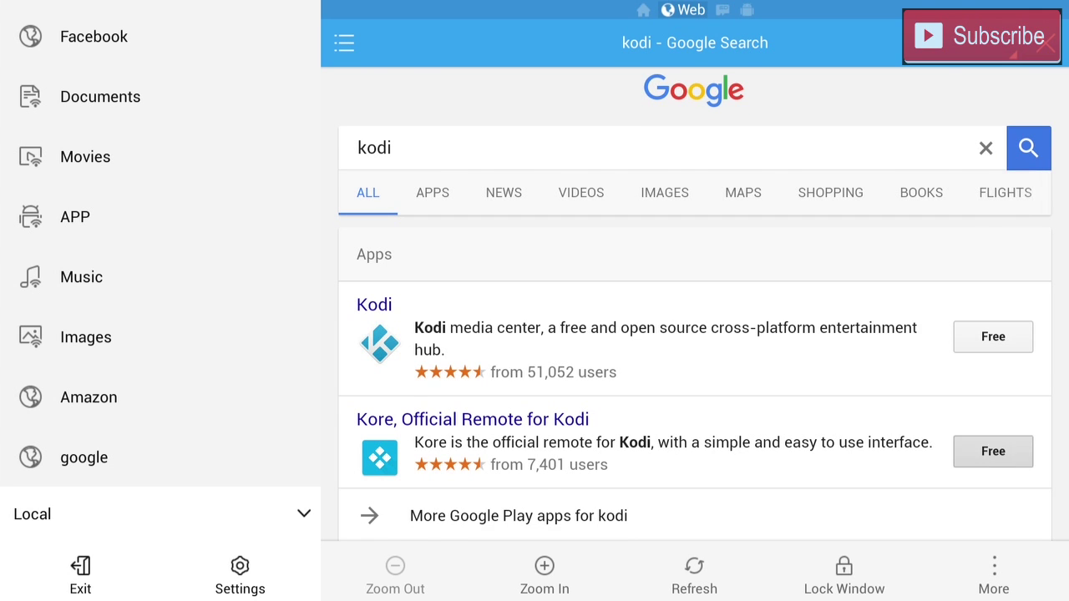
{"action": "key", "text": "Up"}
{"action": "key", "text": "Down"}
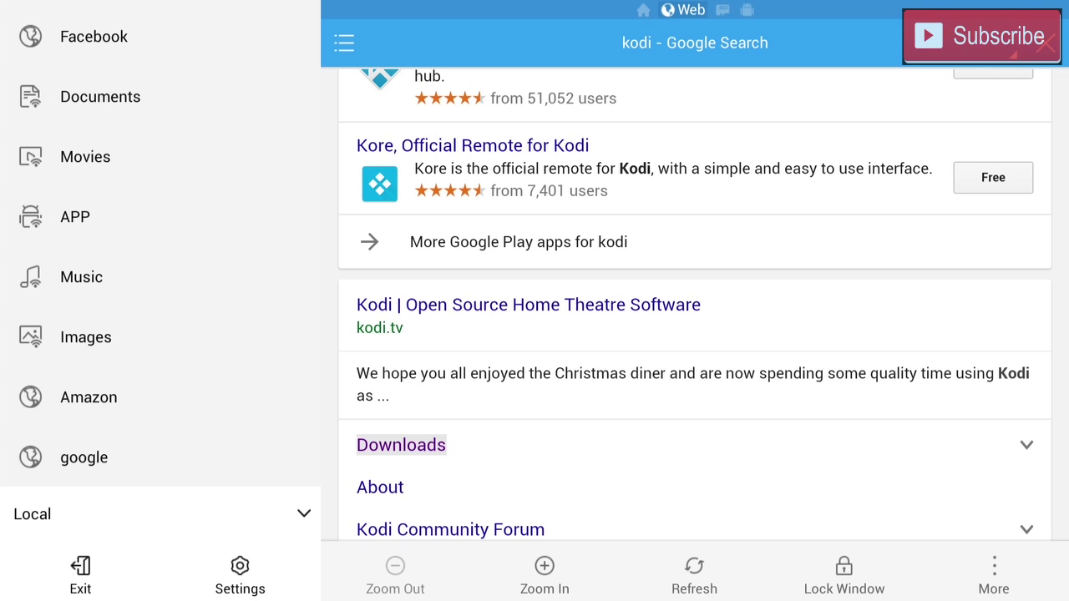
{"action": "key", "text": "Return"}
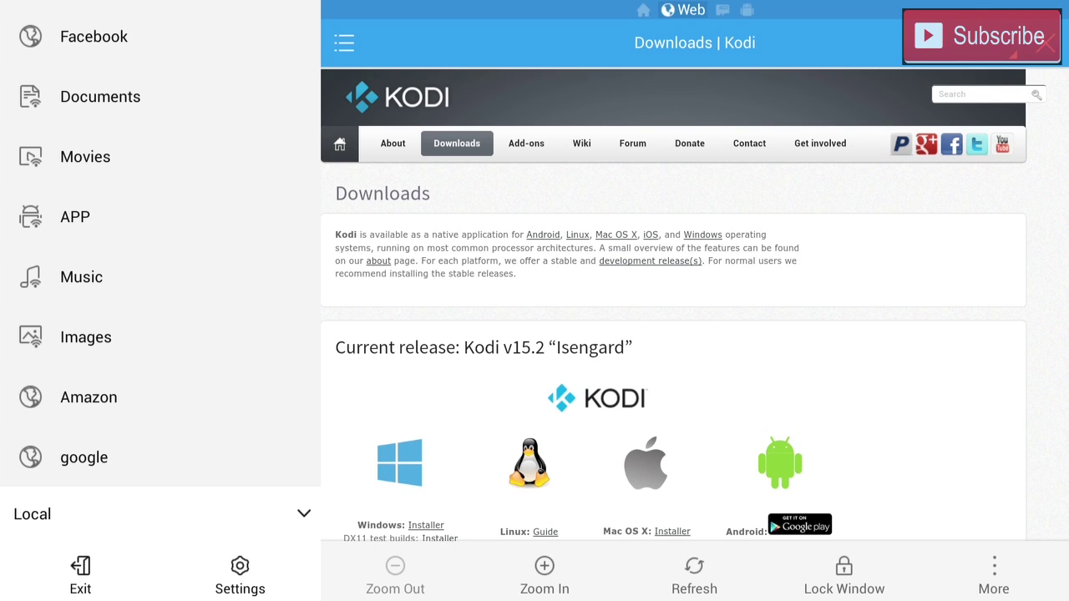
Download the ARM version of the Android APK for Kodi v15.2 "Isengard"
{"action": "key", "text": "Down"}
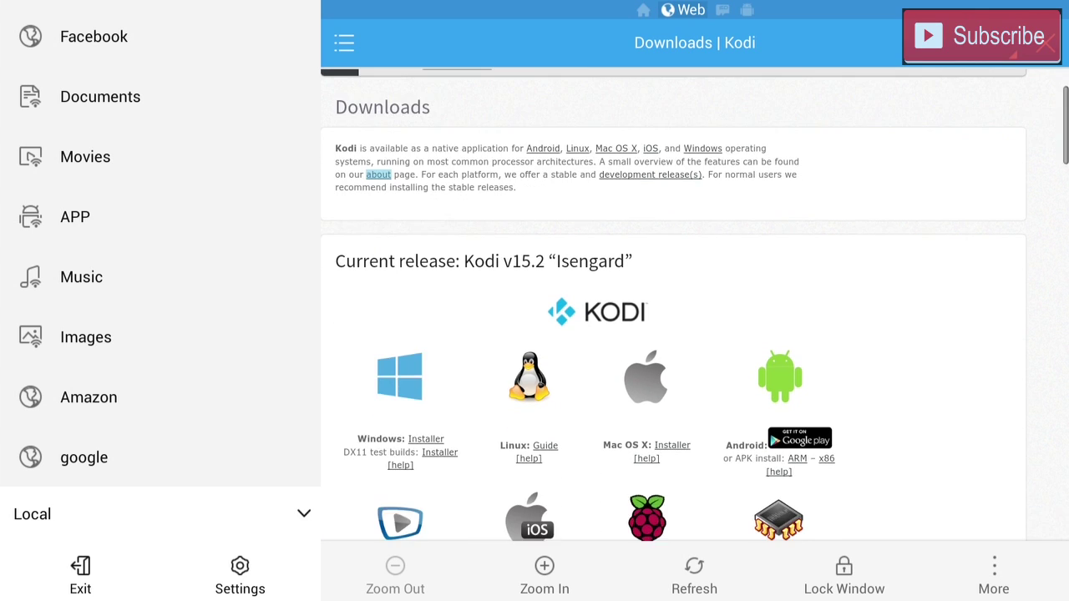
{"action": "key", "text": "Down"}
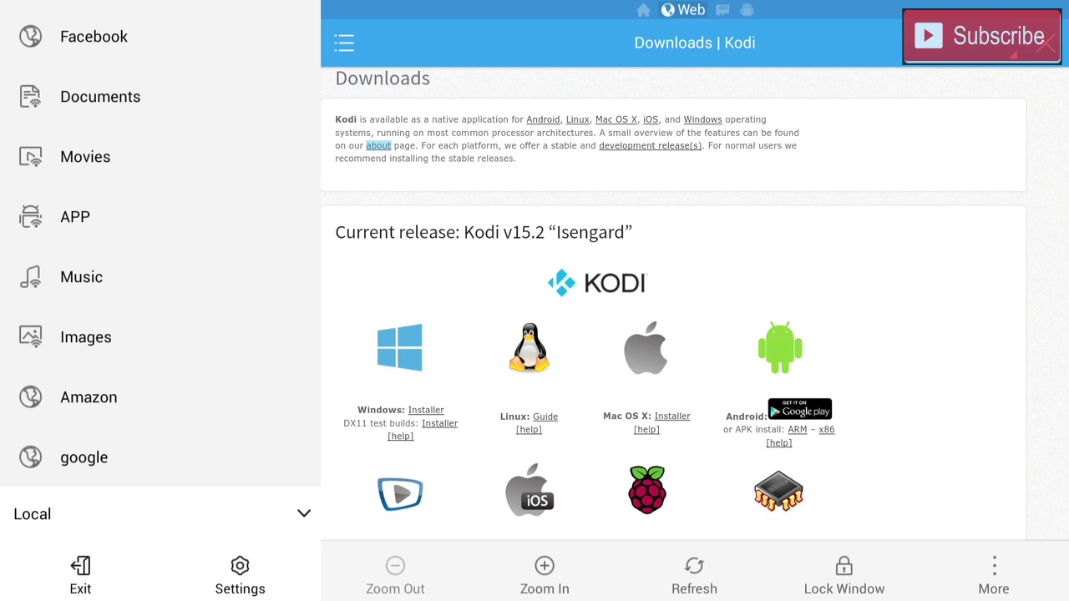
{"action": "key", "text": "Down"}
{"action": "key", "text": "Right"}
{"action": "key", "text": "Down"}
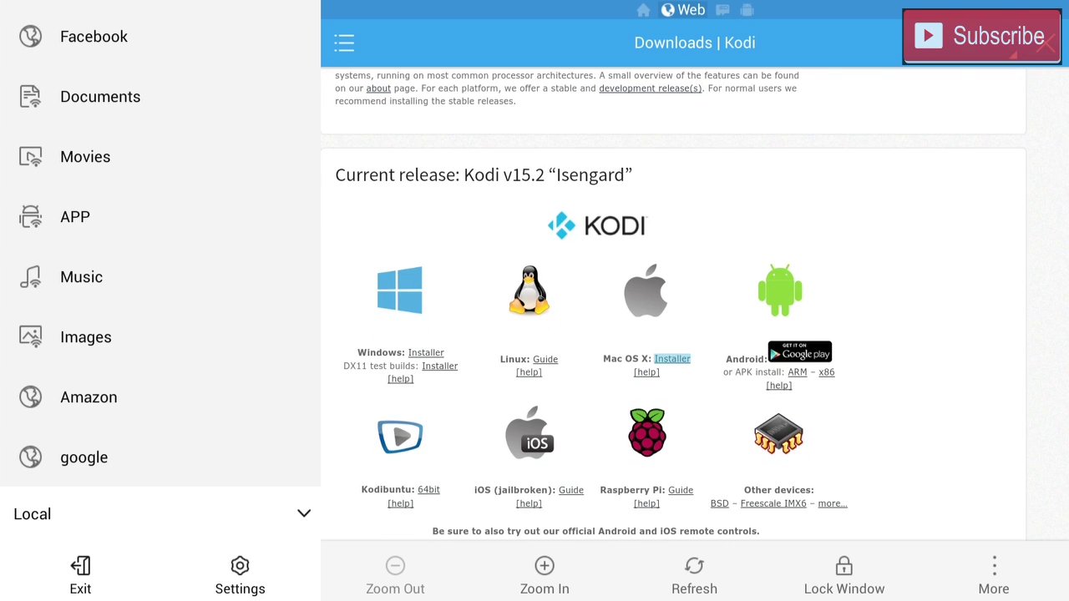
{"action": "key", "text": "Right"}
{"action": "key", "text": "Down"}
{"action": "key", "text": "Return"}
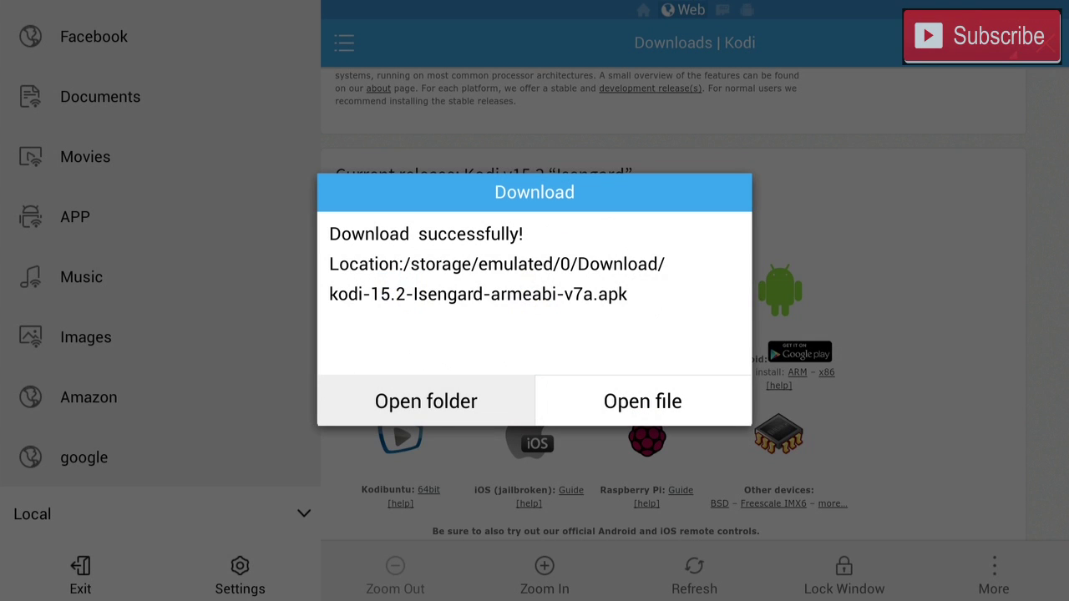
Open the downloaded kodi-15.2-Isengard-armeabi-v7a.apk and install Kodi, accepting the requested access
{"action": "key", "text": "Right"}
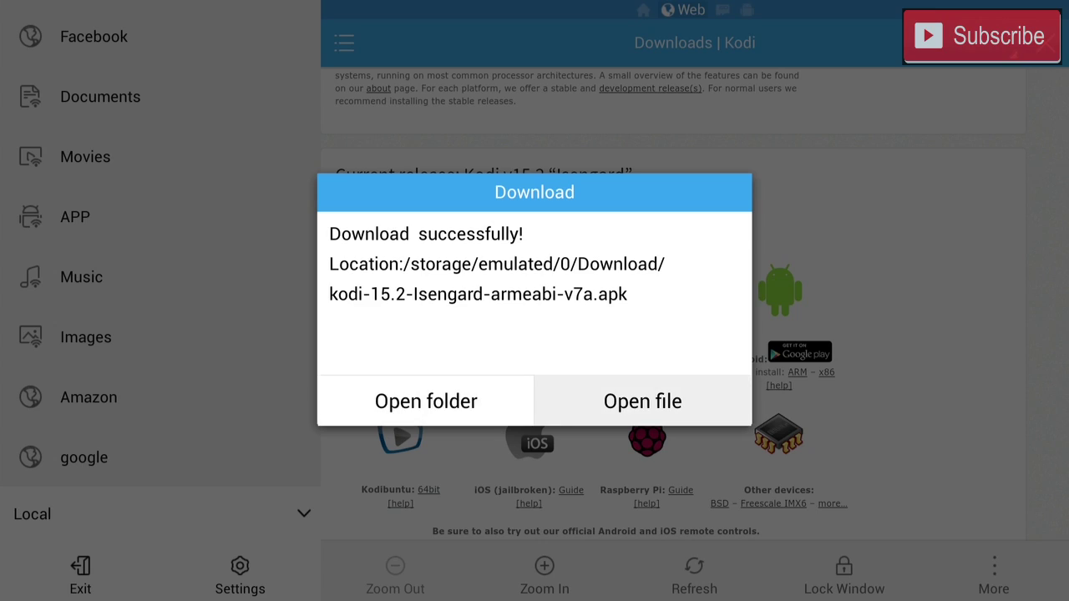
{"action": "key", "text": "Return"}
{"action": "key", "text": "Right"}
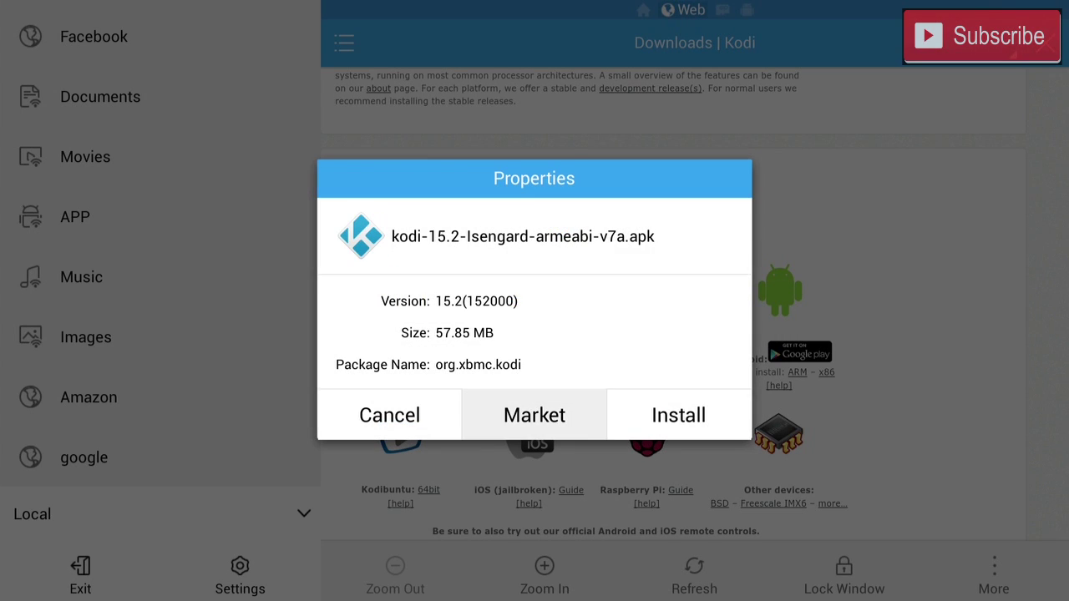
{"action": "key", "text": "Right"}
{"action": "key", "text": "Return"}
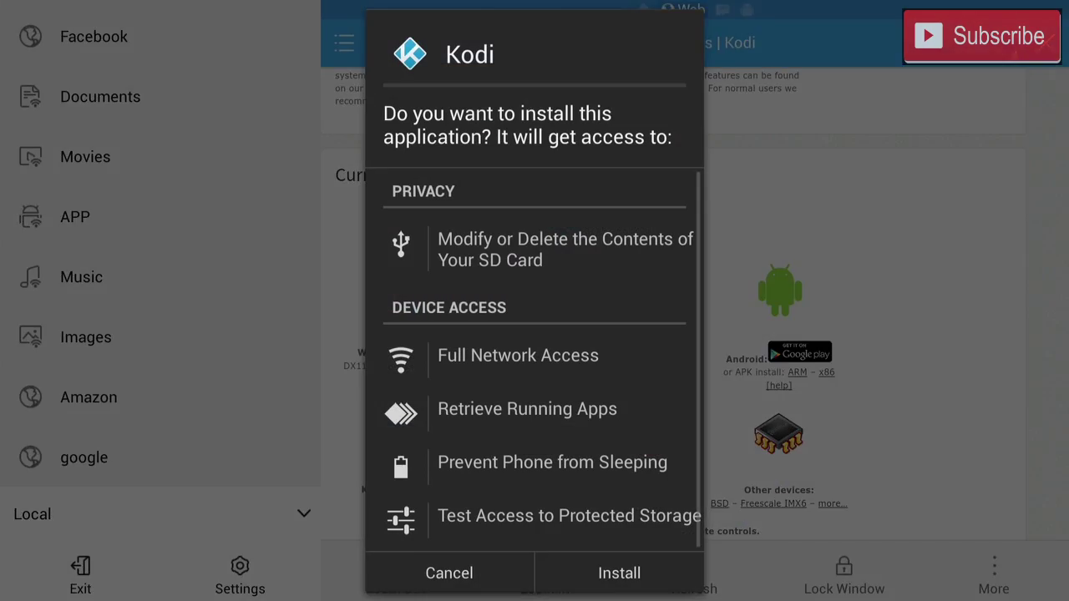
{"action": "key", "text": "Down"}
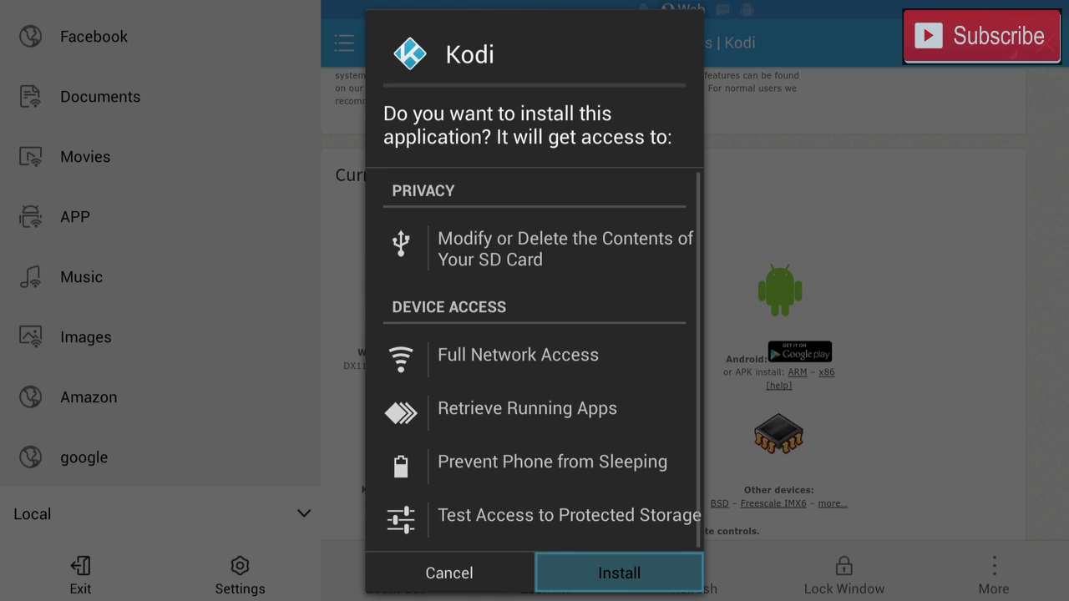
{"action": "key", "text": "Return"}
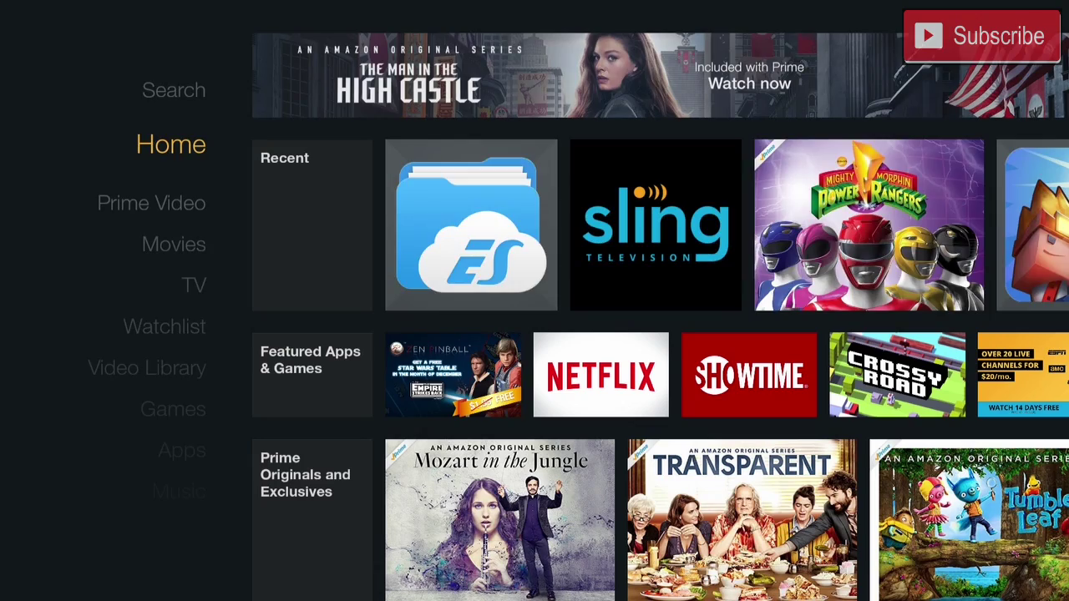
{"action": "key", "text": "Right"}
{"action": "key", "text": "Return"}
{"action": "key", "text": "Right"}
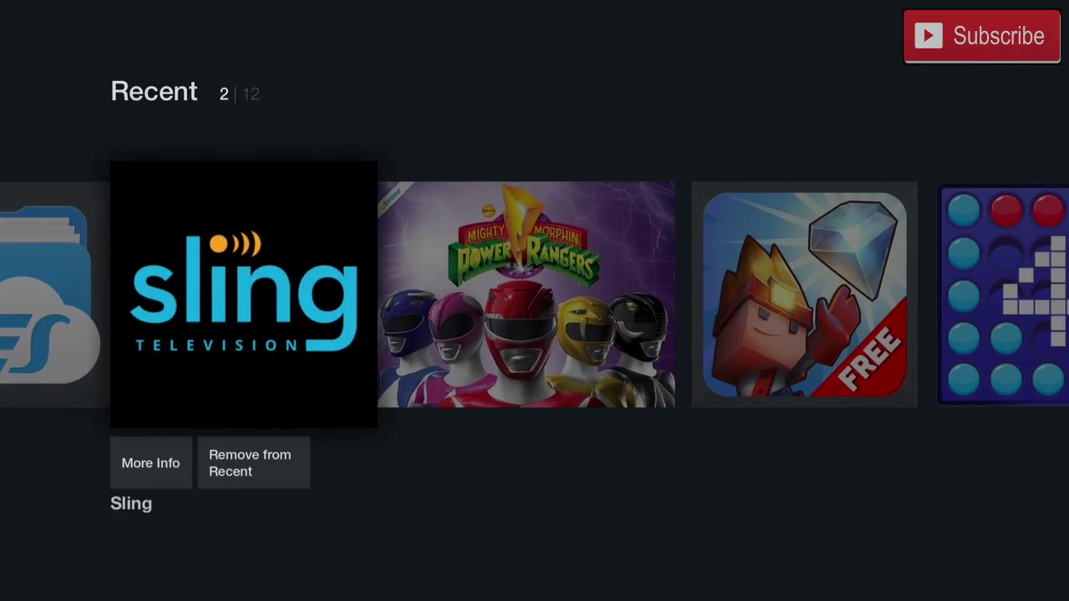
{"action": "key", "text": "Right"}
{"action": "key", "text": "Left"}
{"action": "key", "text": "Escape"}
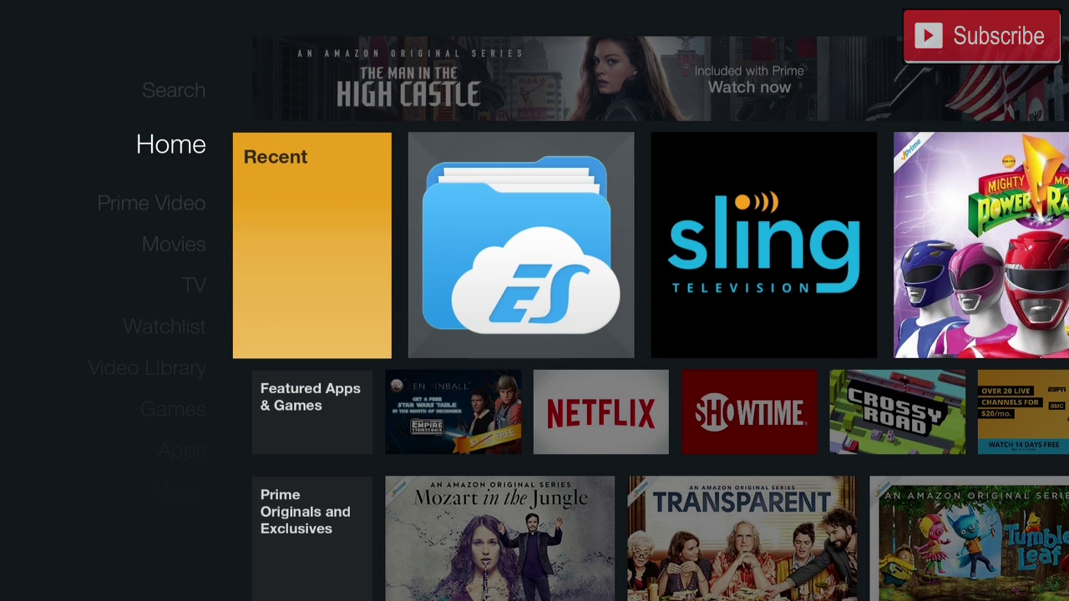
Launch ES File Explorer from the recent apps and open the google favorite again
{"action": "key", "text": "Right"}
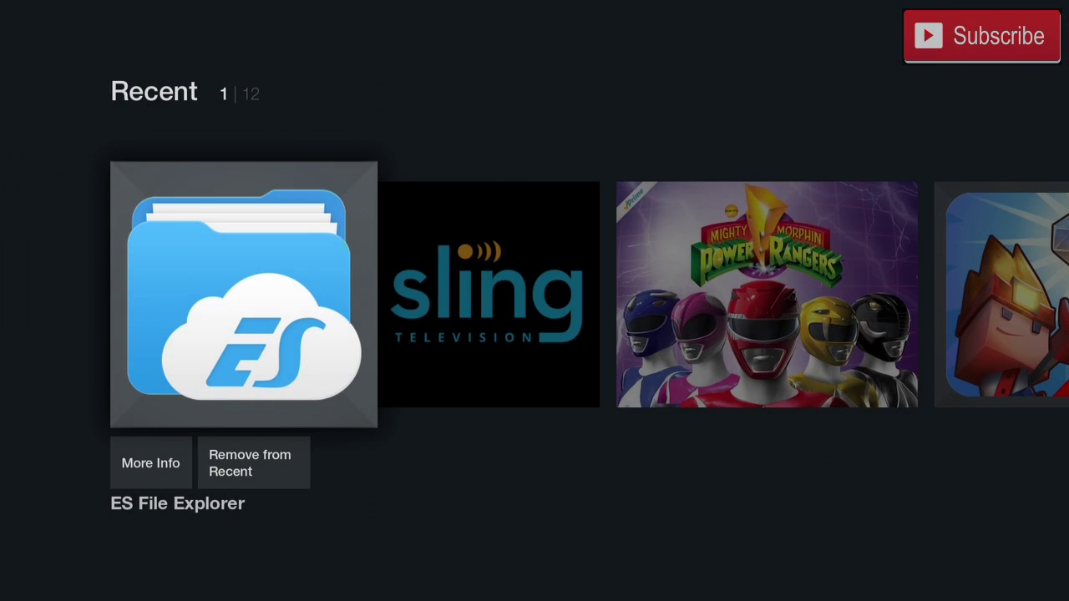
{"action": "key", "text": "Return"}
{"action": "key", "text": "Down"}
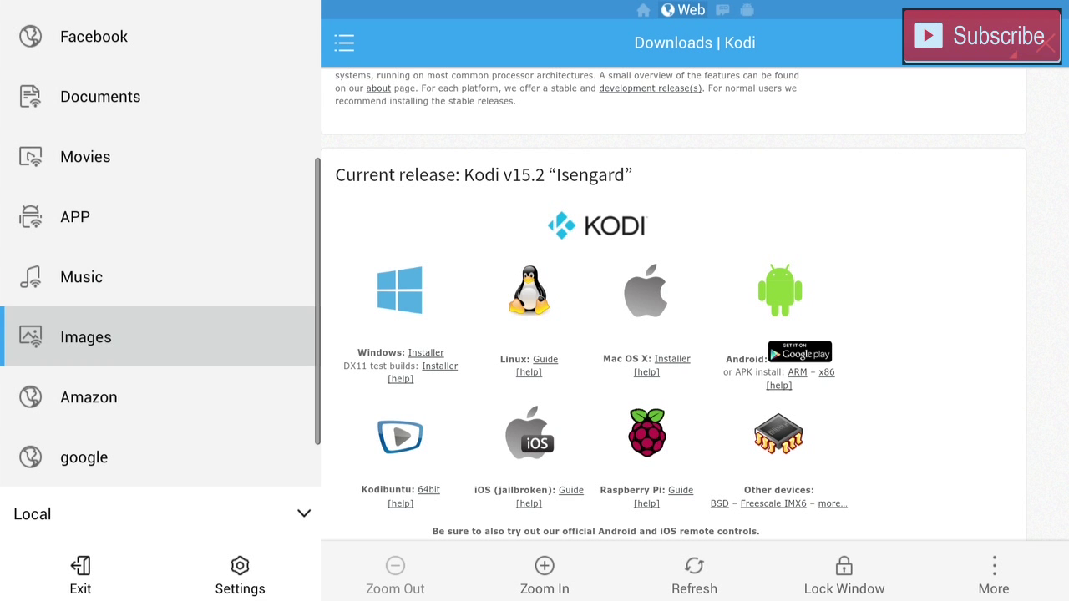
{"action": "key", "text": "Down"}
{"action": "key", "text": "Down"}
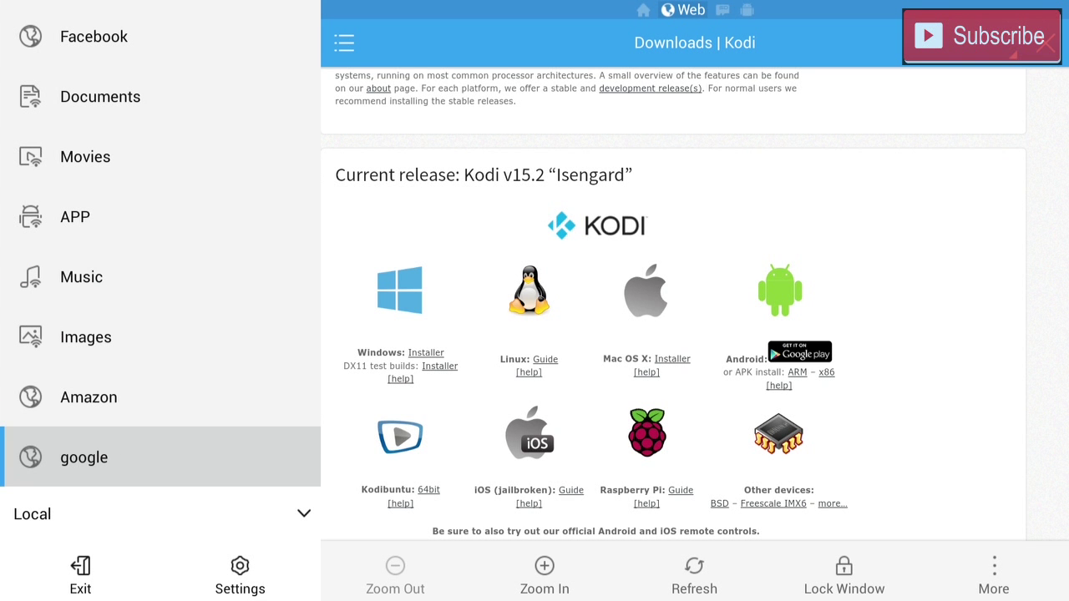
{"action": "key", "text": "Return"}
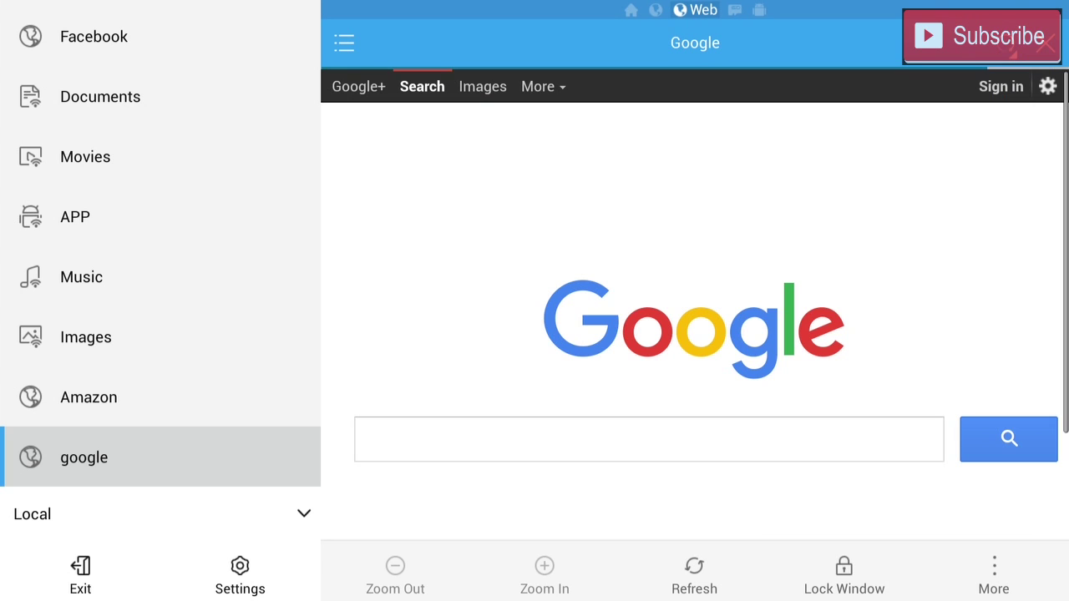
Search Google for "firestarter apk"
{"action": "key", "text": "Right"}
{"action": "key", "text": "Down"}
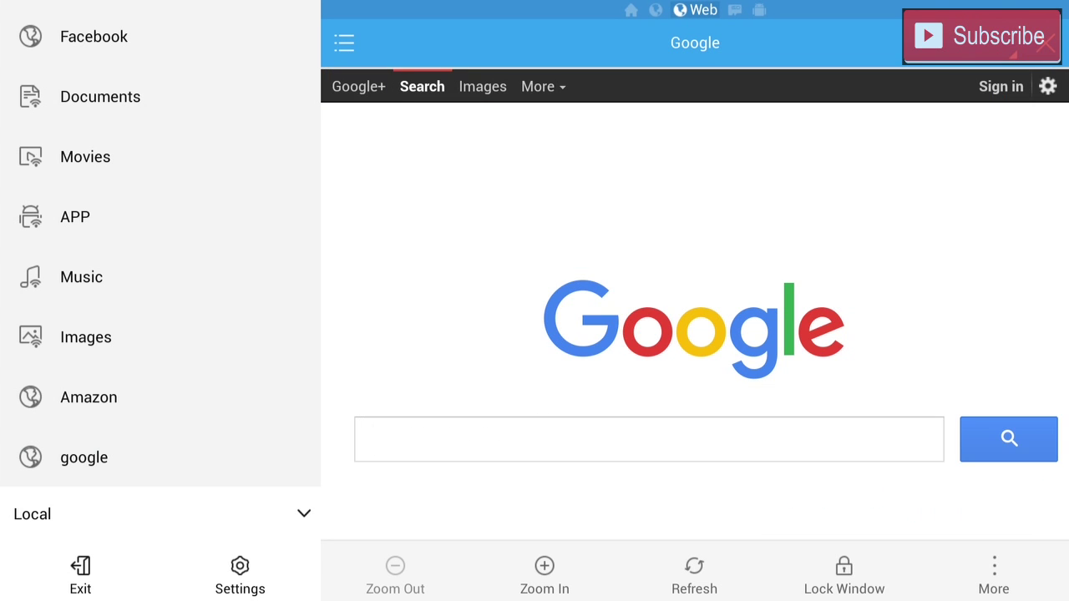
{"action": "key", "text": "Return"}
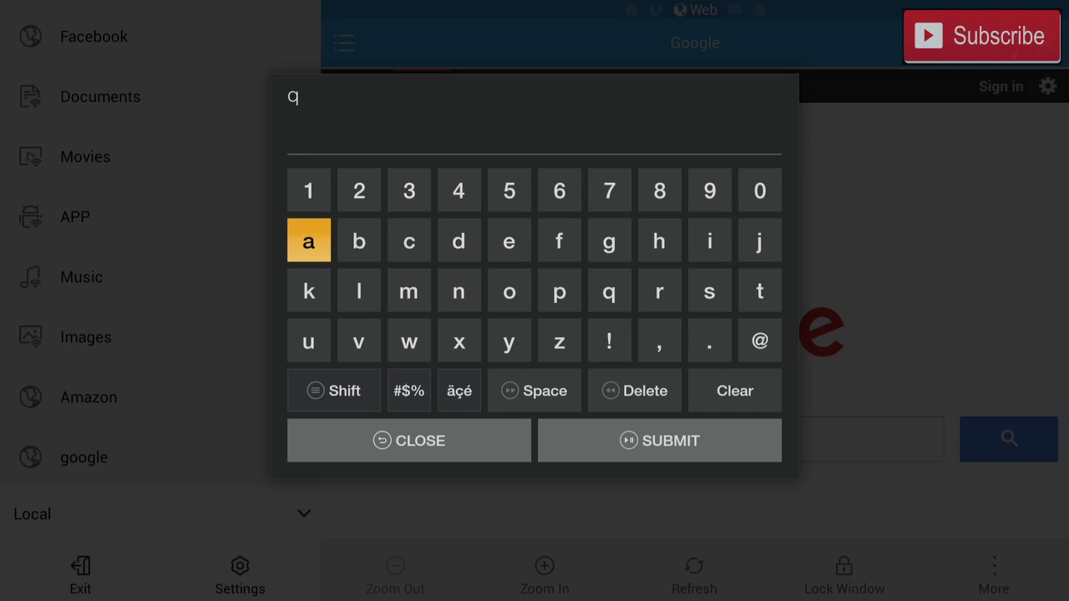
{"action": "type", "text": "firestsrt"}
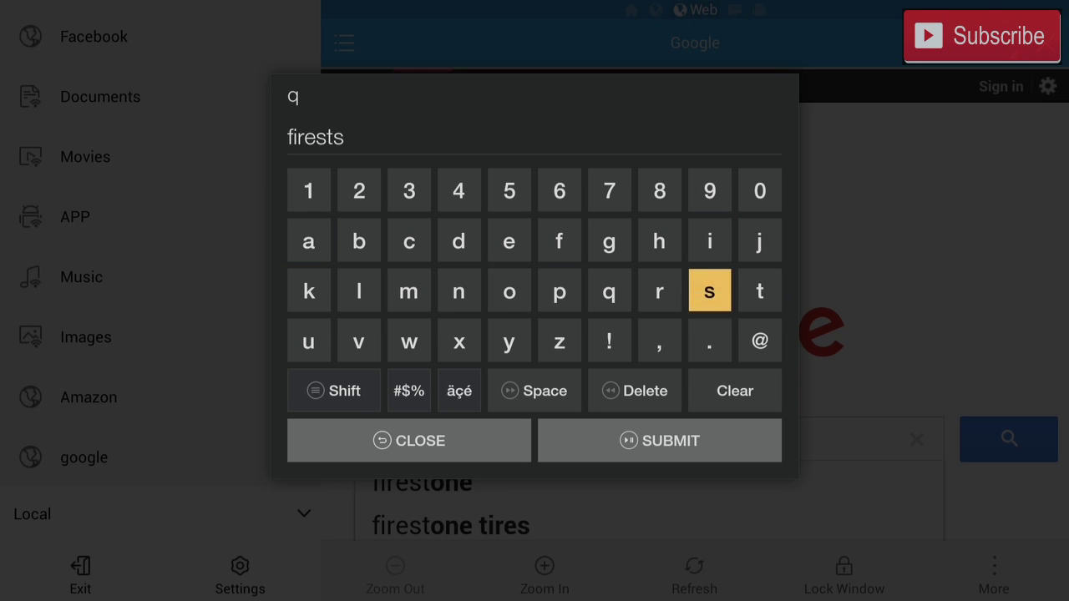
{"action": "key", "text": "BackSpace"}
{"action": "key", "text": "BackSpace"}
{"action": "key", "text": "BackSpace"}
{"action": "type", "text": "ar"}
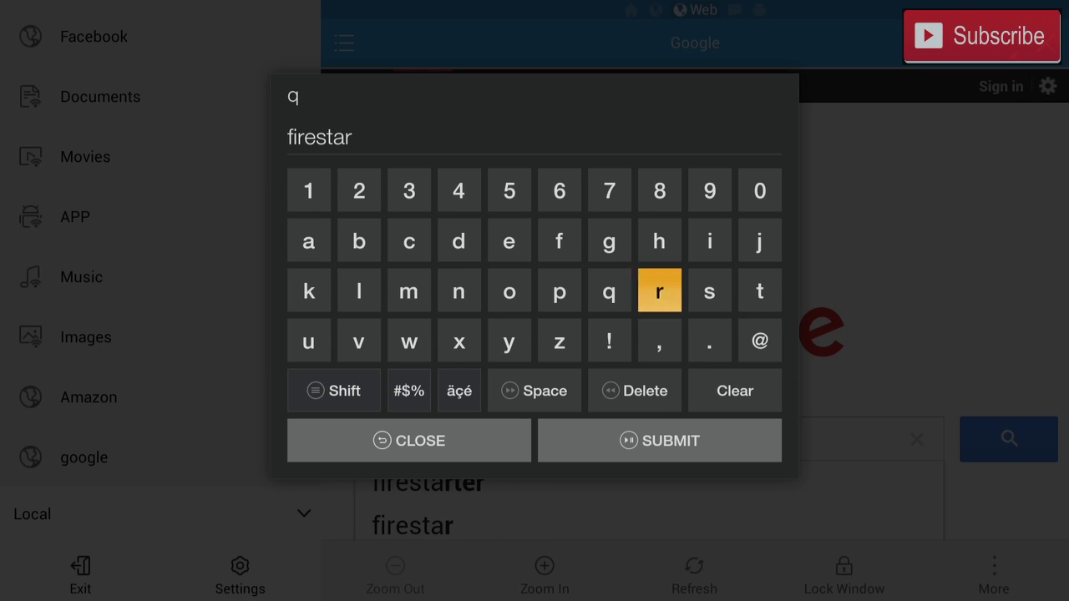
{"action": "type", "text": "ter apk"}
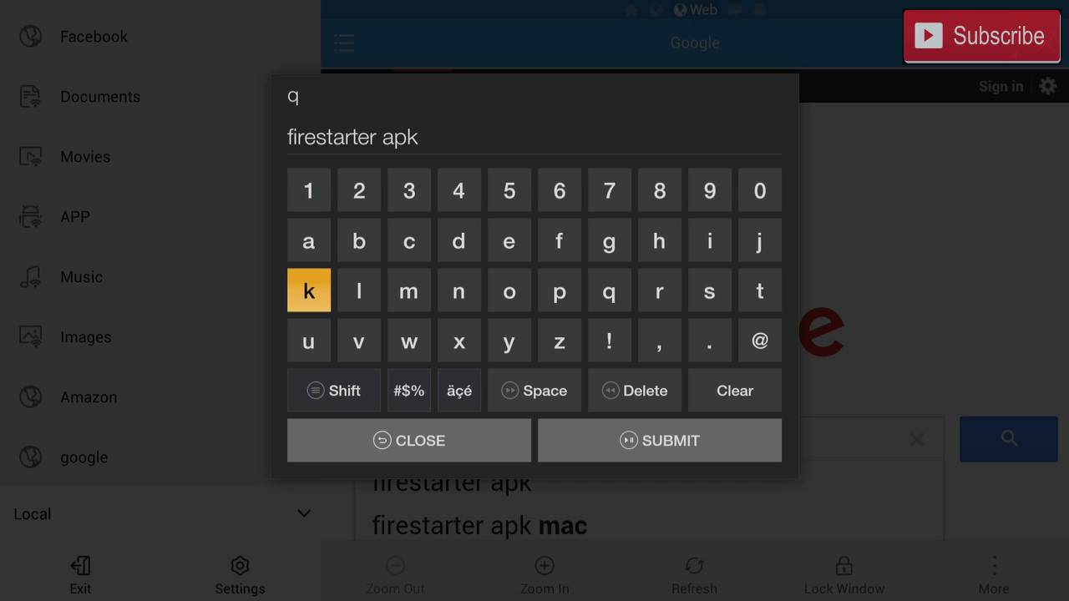
{"action": "key", "text": "Return"}
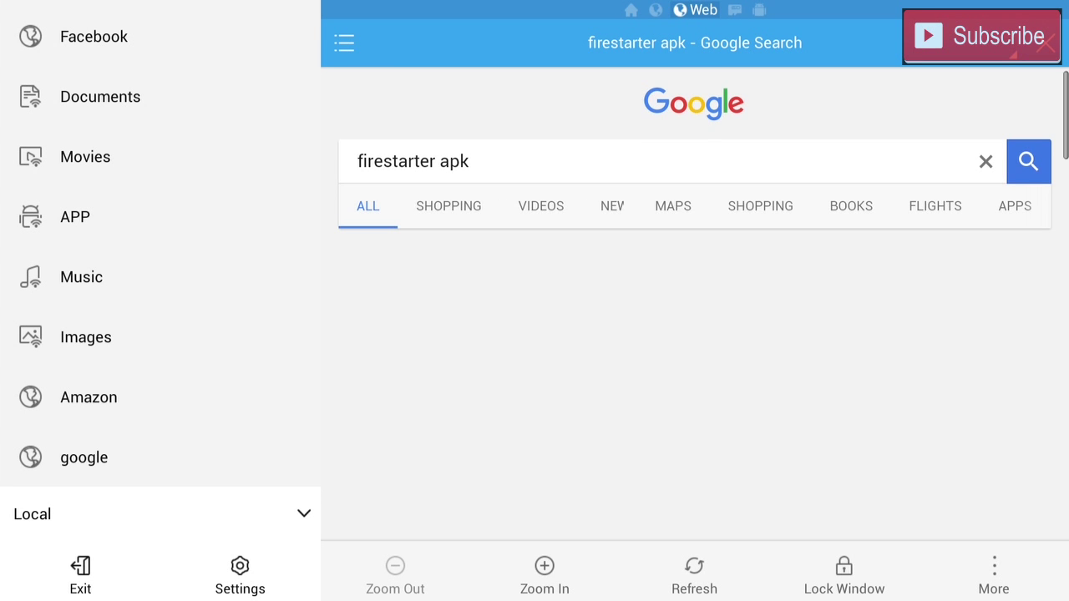
Open the sphinx02/FireStarter releases page on GitHub and download FireStarter-v3.2.2.apk
{"action": "key", "text": "Down"}
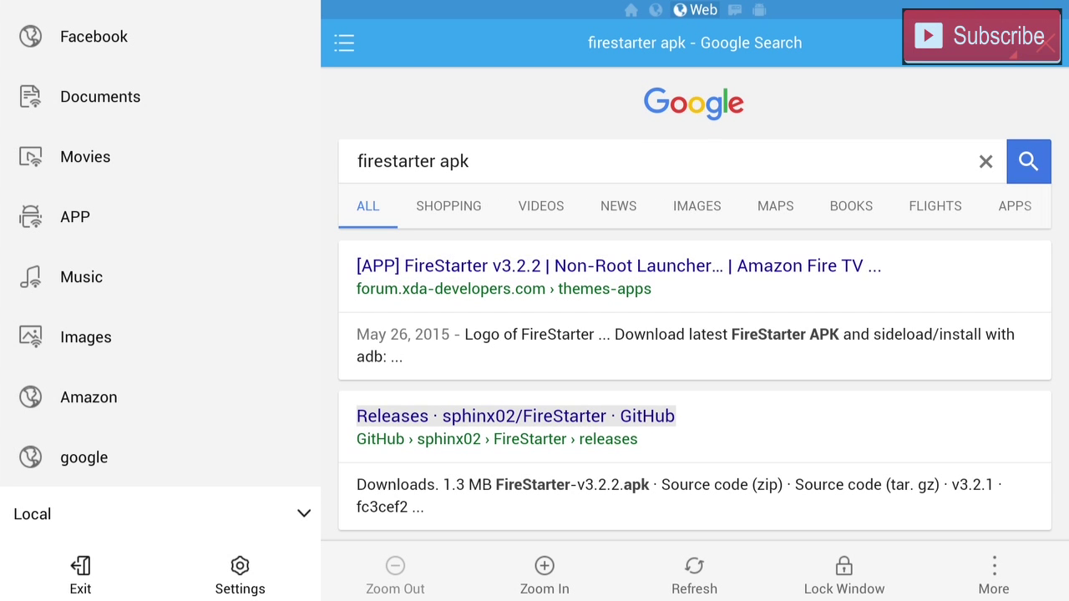
{"action": "key", "text": "Return"}
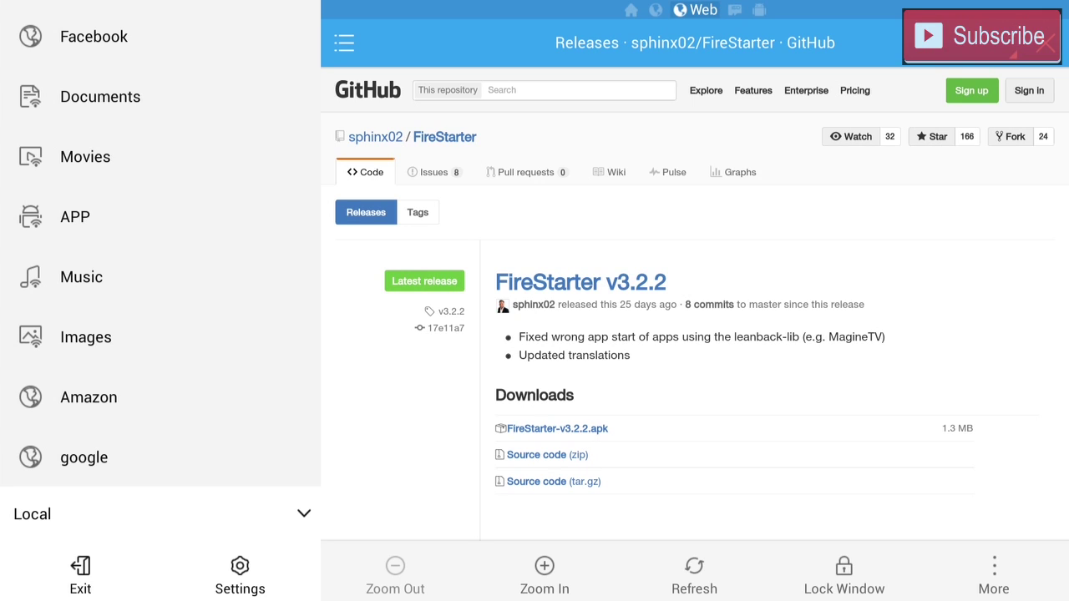
{"action": "key", "text": "Down"}
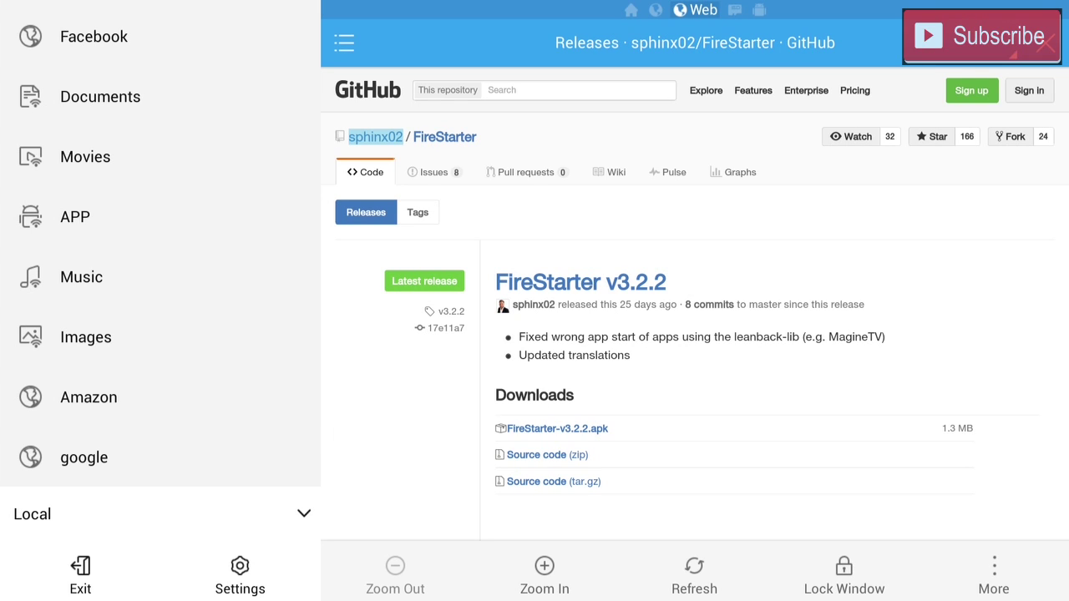
{"action": "key", "text": "Right"}
{"action": "key", "text": "Right"}
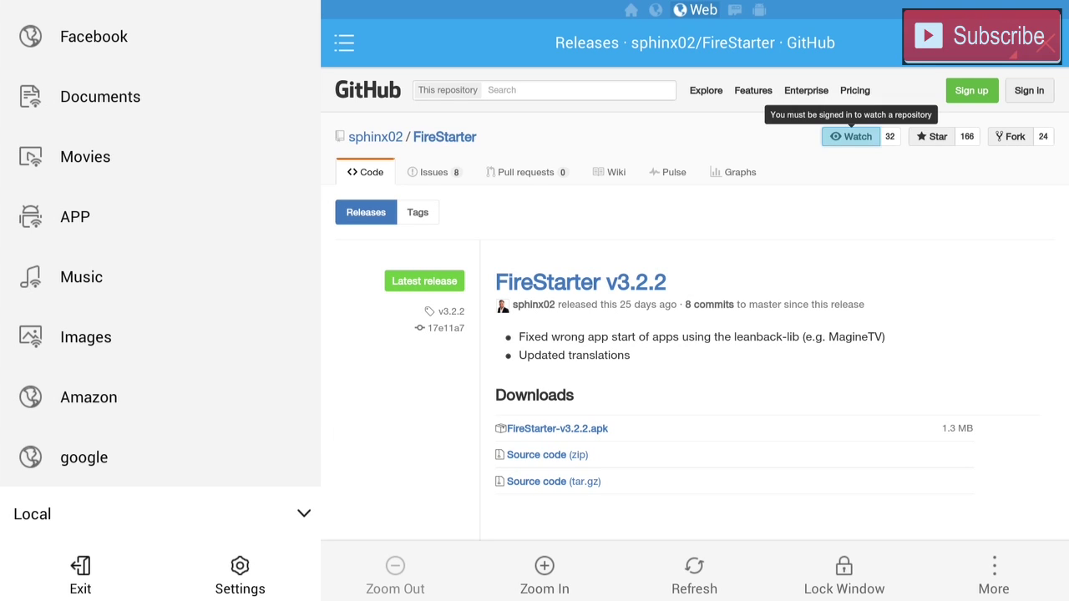
{"action": "key", "text": "Right"}
{"action": "key", "text": "Right"}
{"action": "key", "text": "Right"}
{"action": "key", "text": "Right"}
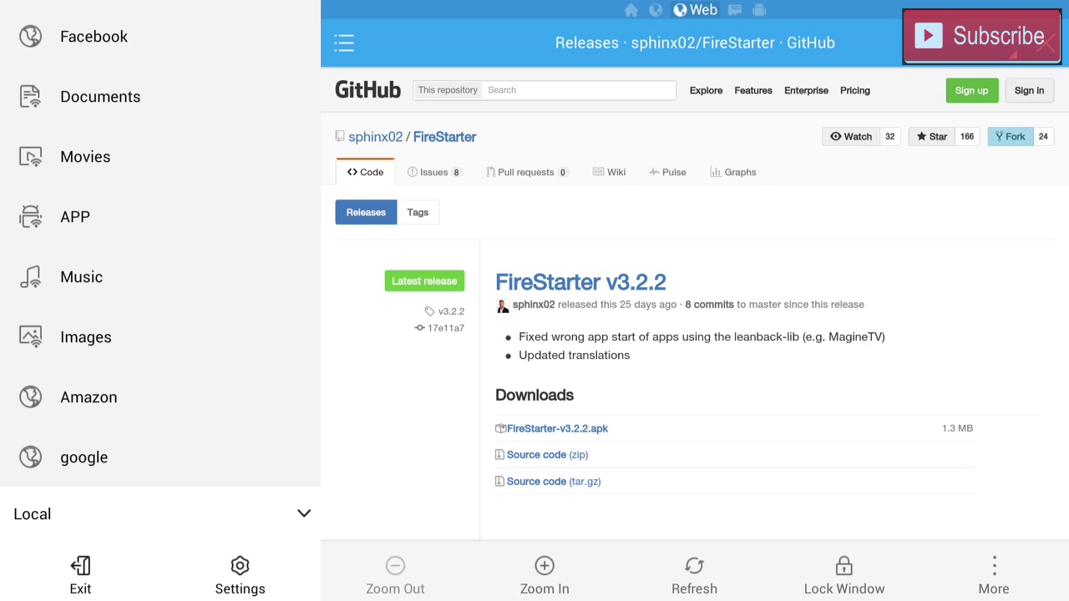
{"action": "key", "text": "Down"}
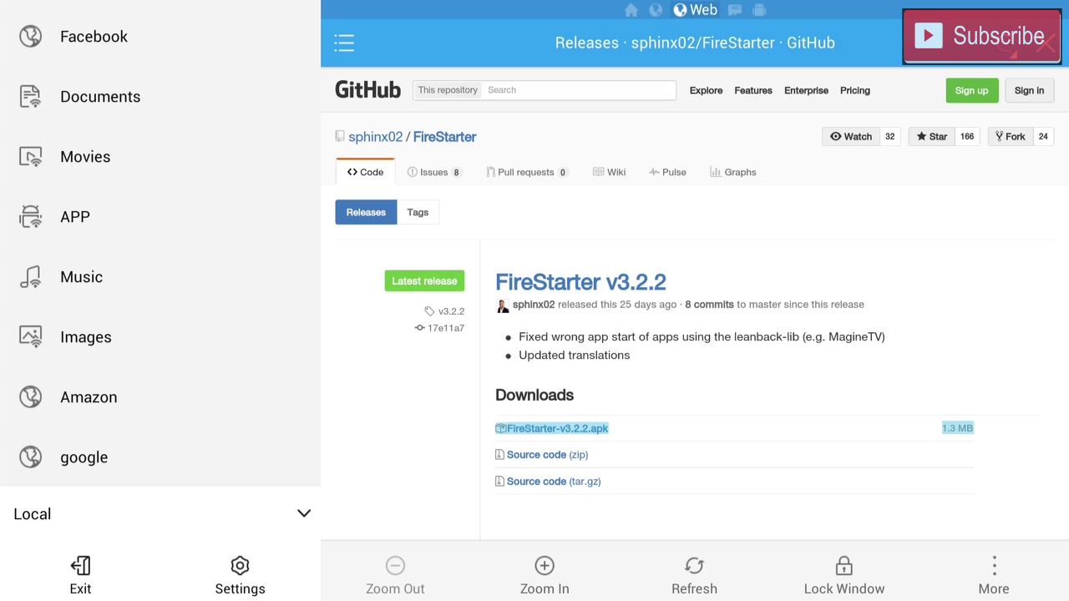
{"action": "key", "text": "Return"}
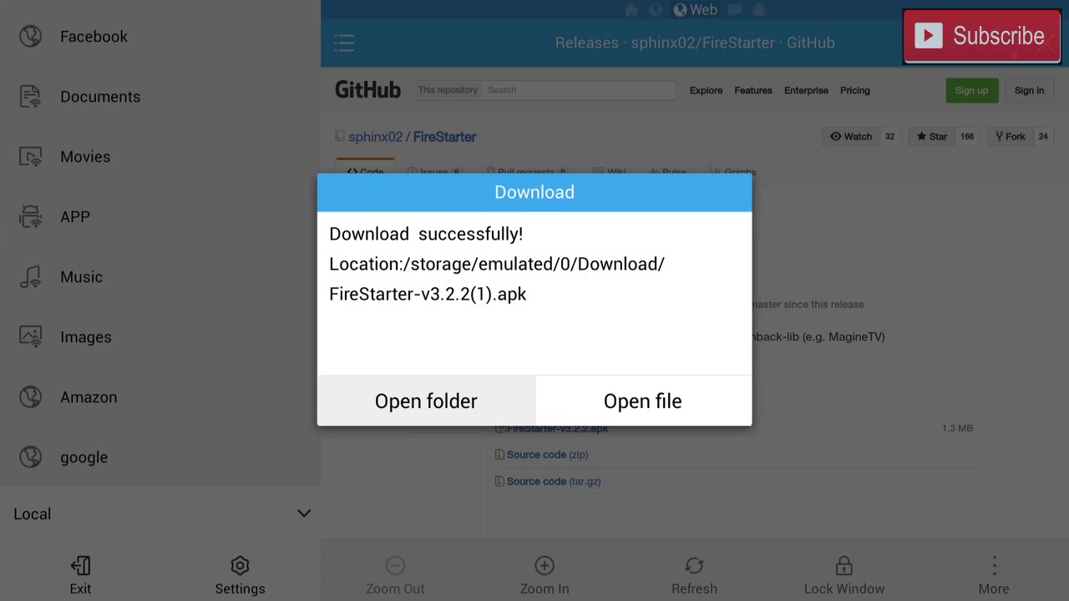
Open the downloaded FireStarter APK, install it with the requested access, and launch FireStarter
{"action": "key", "text": "Right"}
{"action": "key", "text": "Return"}
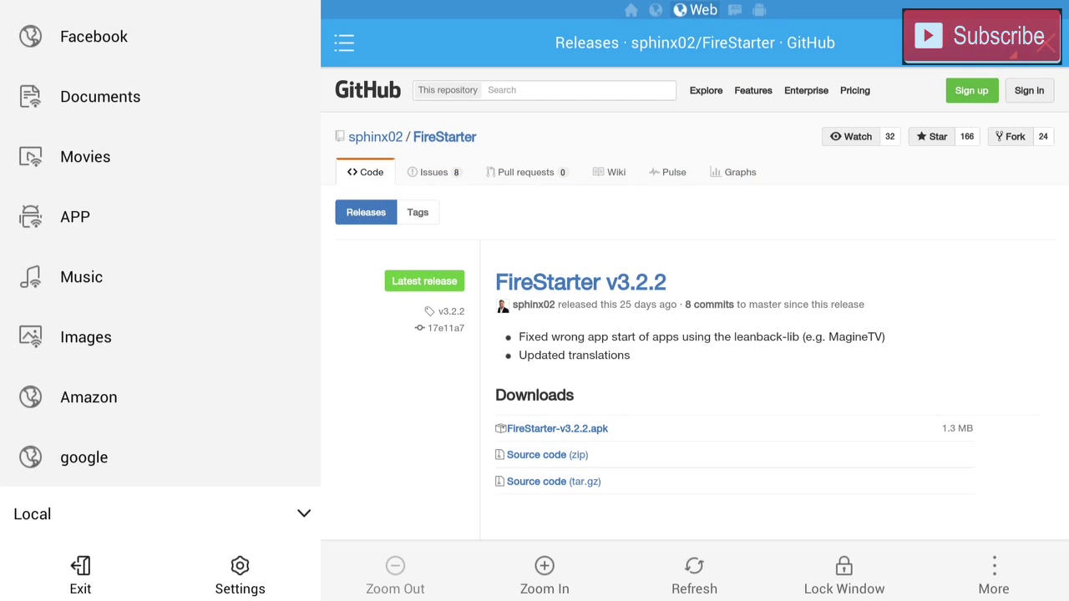
{"action": "key", "text": "Right"}
{"action": "key", "text": "Right"}
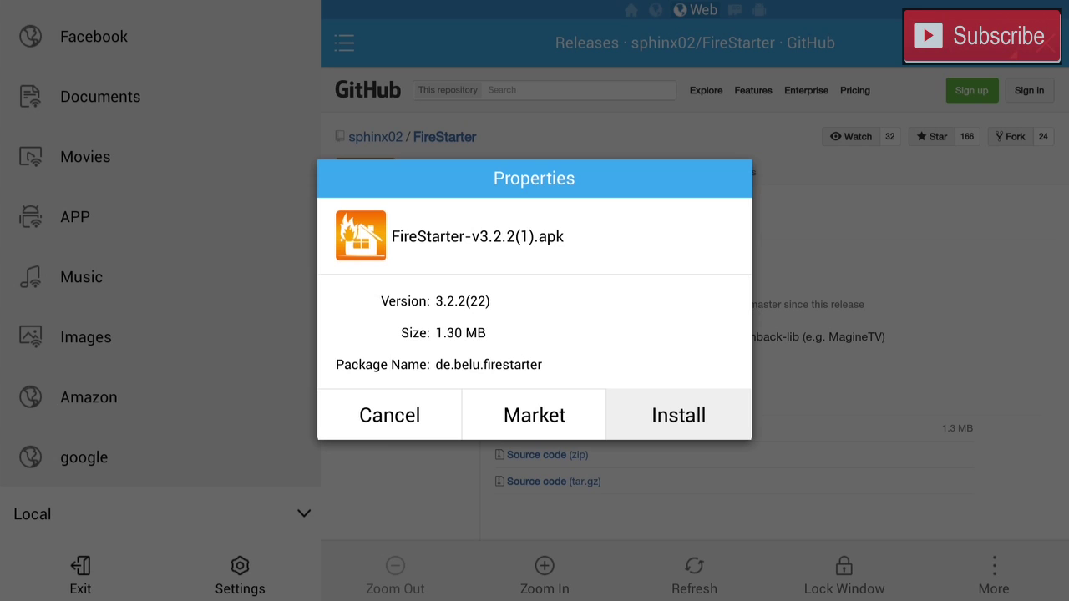
{"action": "key", "text": "Return"}
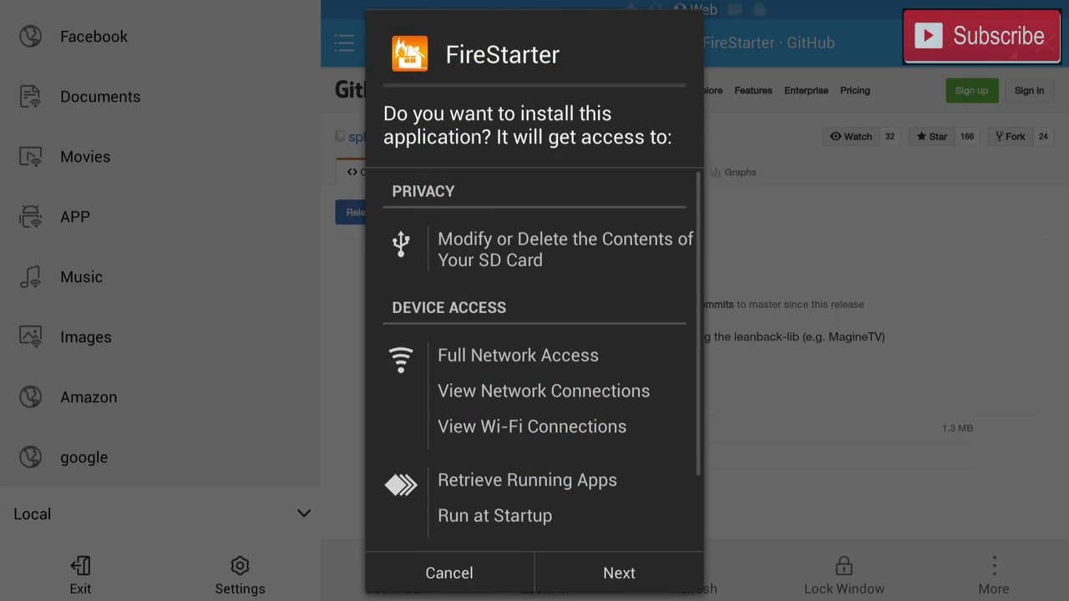
{"action": "key", "text": "Down"}
{"action": "key", "text": "Down"}
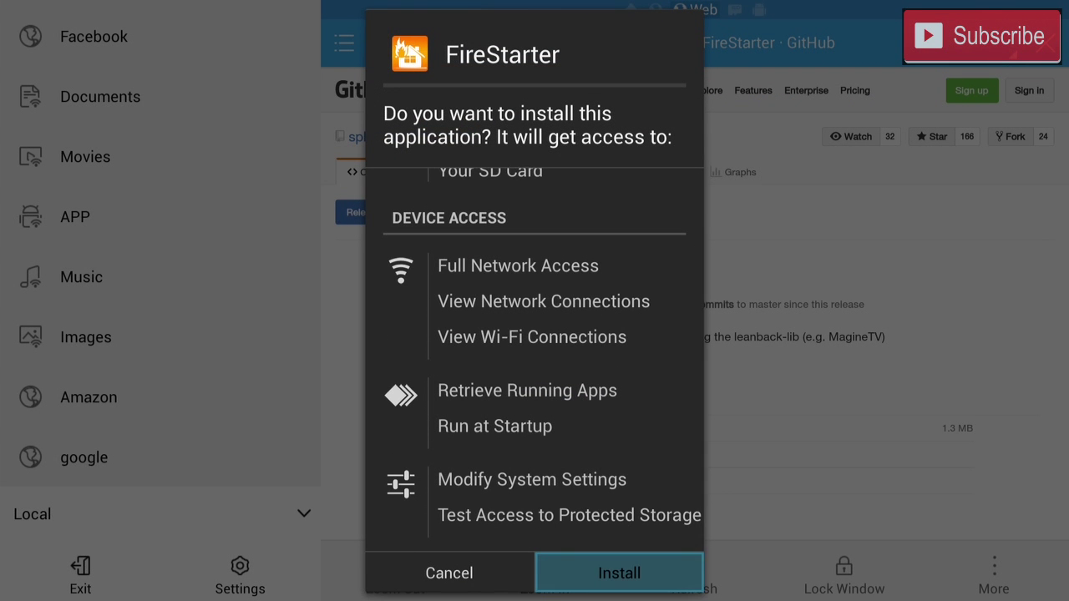
{"action": "key", "text": "Return"}
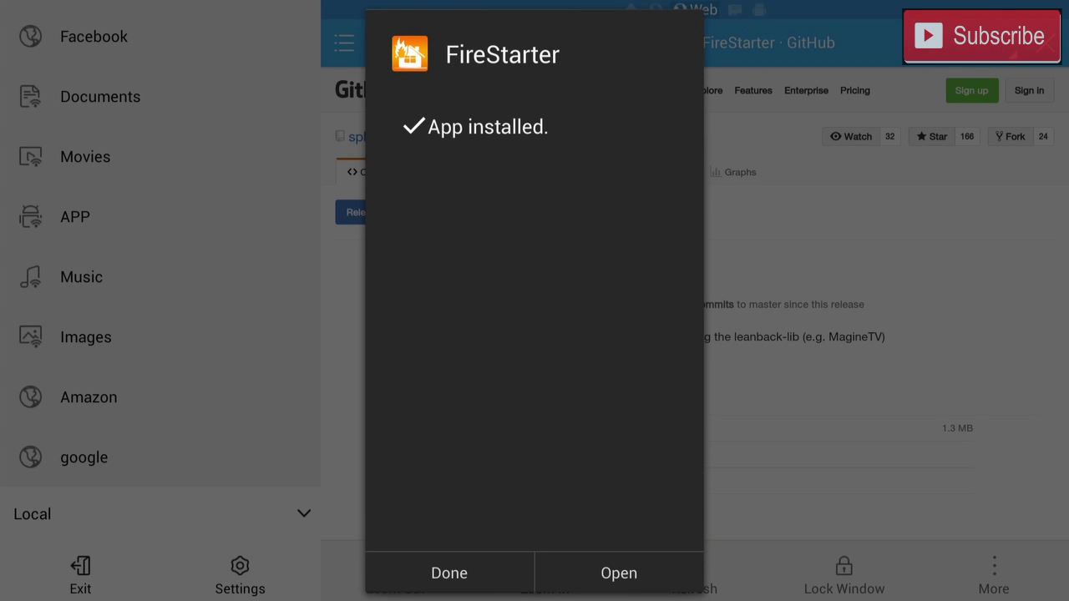
{"action": "key", "text": "Right"}
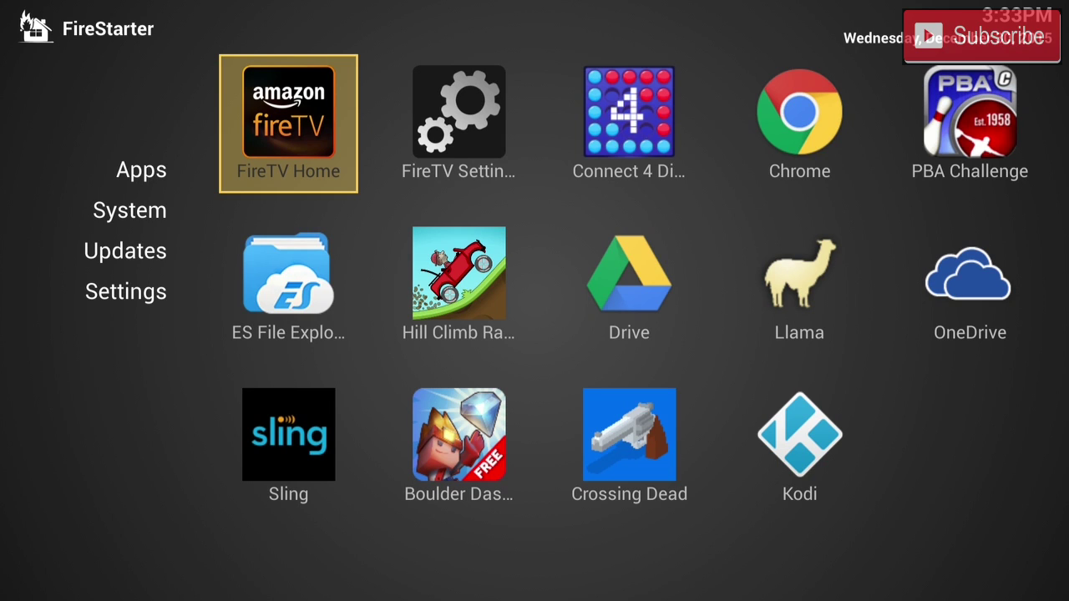
Open FireTV Home from the FireStarter app list and return to the FireStarter screen
{"action": "key", "text": "Right"}
{"action": "key", "text": "Right"}
{"action": "key", "text": "Down"}
{"action": "key", "text": "Down"}
{"action": "key", "text": "Right"}
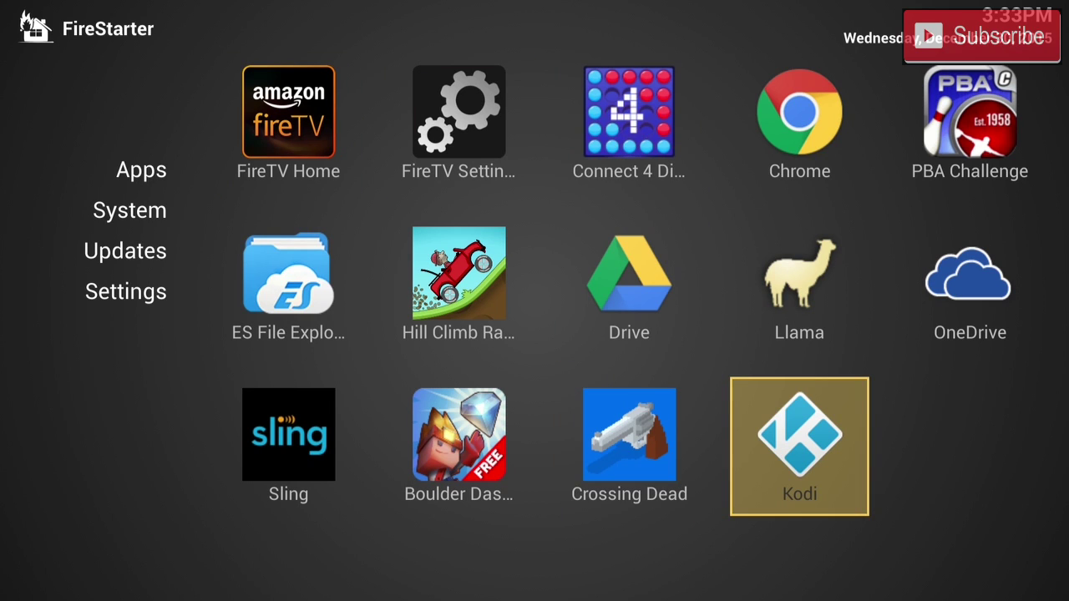
{"action": "key", "text": "Left"}
{"action": "key", "text": "Left"}
{"action": "key", "text": "Left"}
{"action": "key", "text": "Up"}
{"action": "key", "text": "Up"}
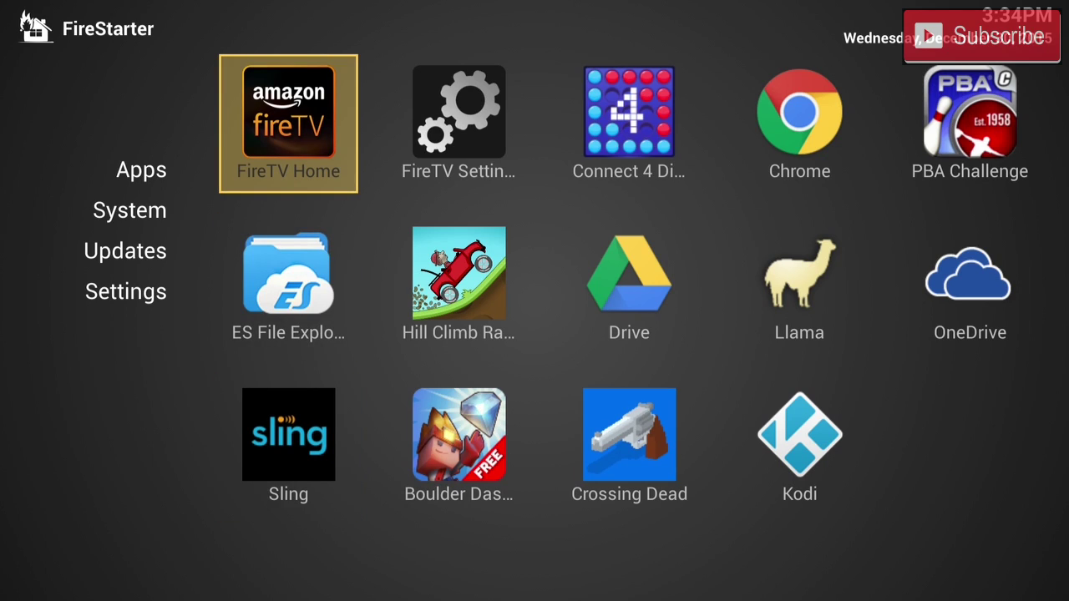
{"action": "key", "text": "Return"}
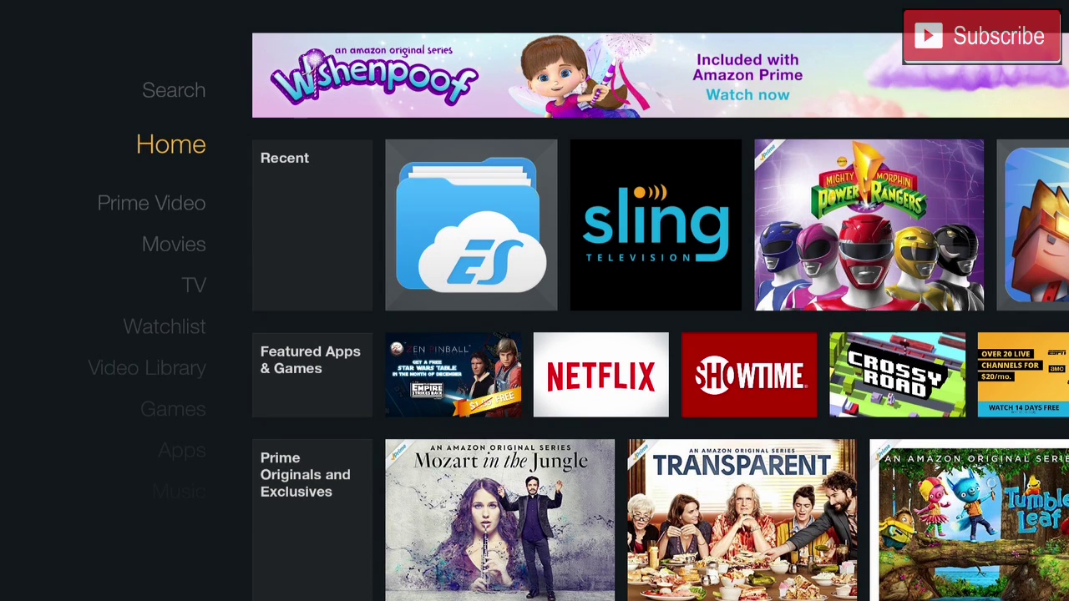
{"action": "key", "text": "Home"}
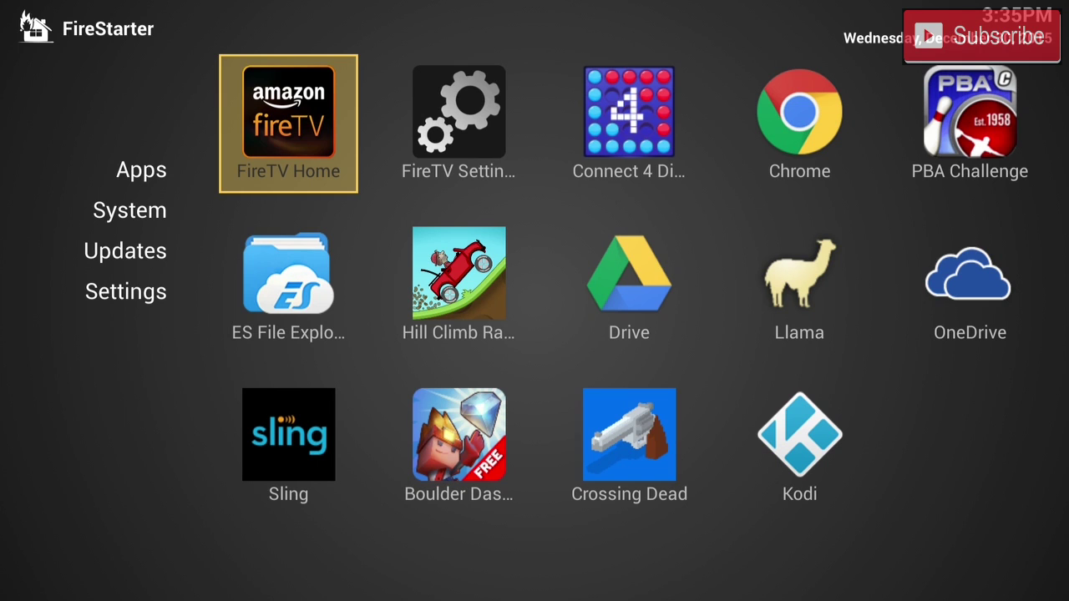
Open the Hidden Apps list in FireStarter's App Listing Settings
{"action": "key", "text": "Left"}
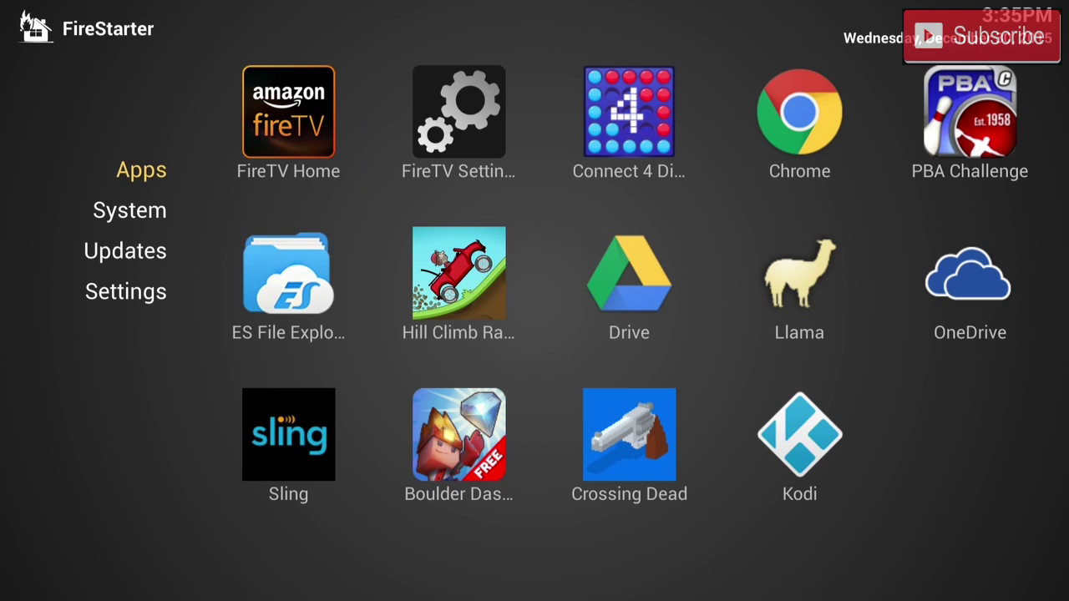
{"action": "key", "text": "Down"}
{"action": "key", "text": "Down"}
{"action": "key", "text": "Down"}
{"action": "key", "text": "Right"}
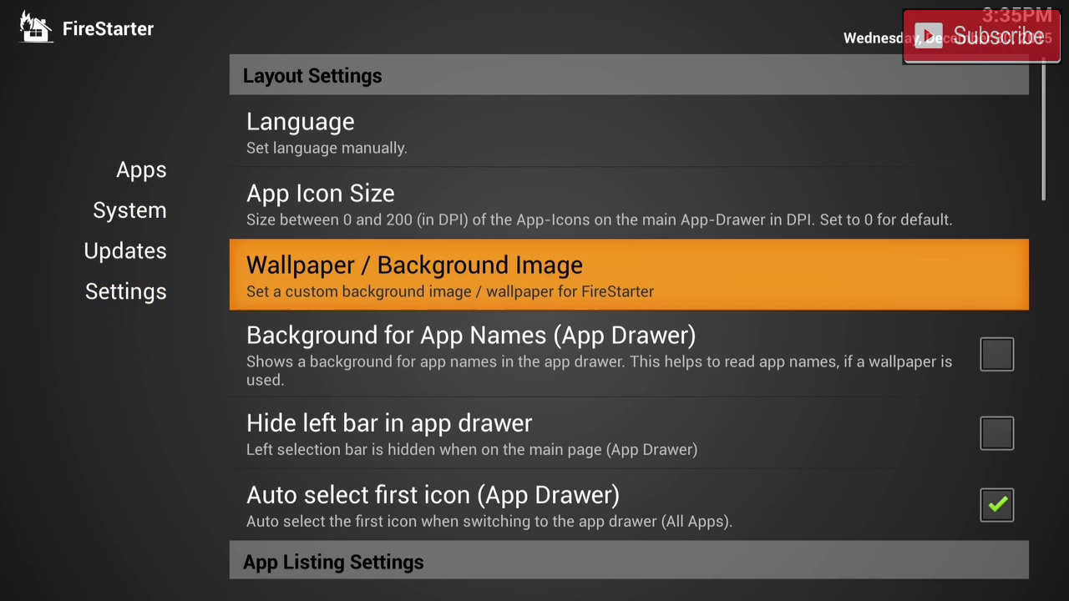
{"action": "key", "text": "Down"}
{"action": "key", "text": "Down"}
{"action": "key", "text": "Down"}
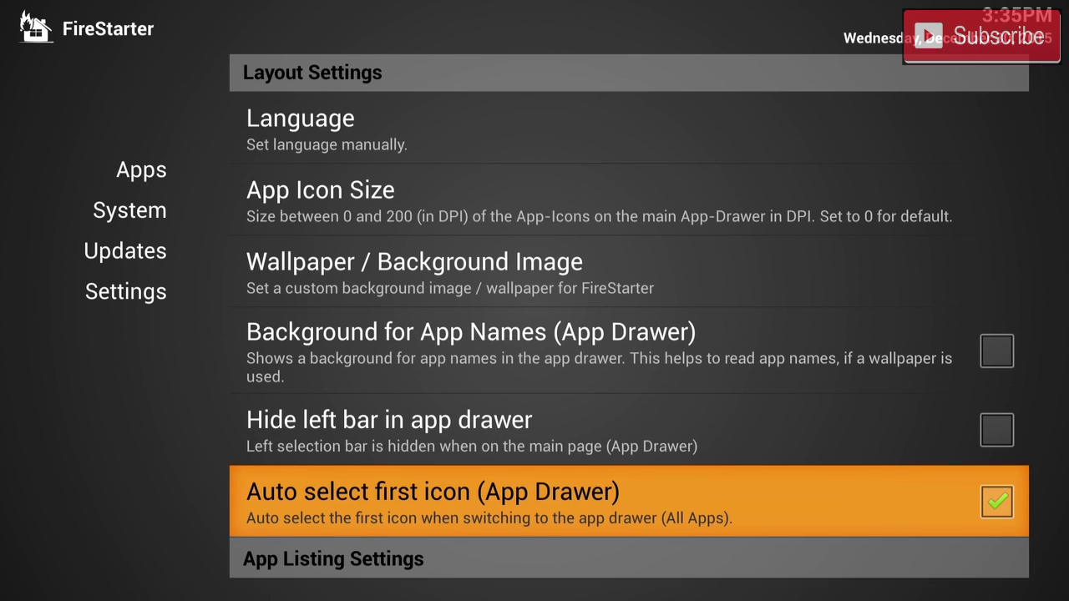
{"action": "key", "text": "Down"}
{"action": "key", "text": "Down"}
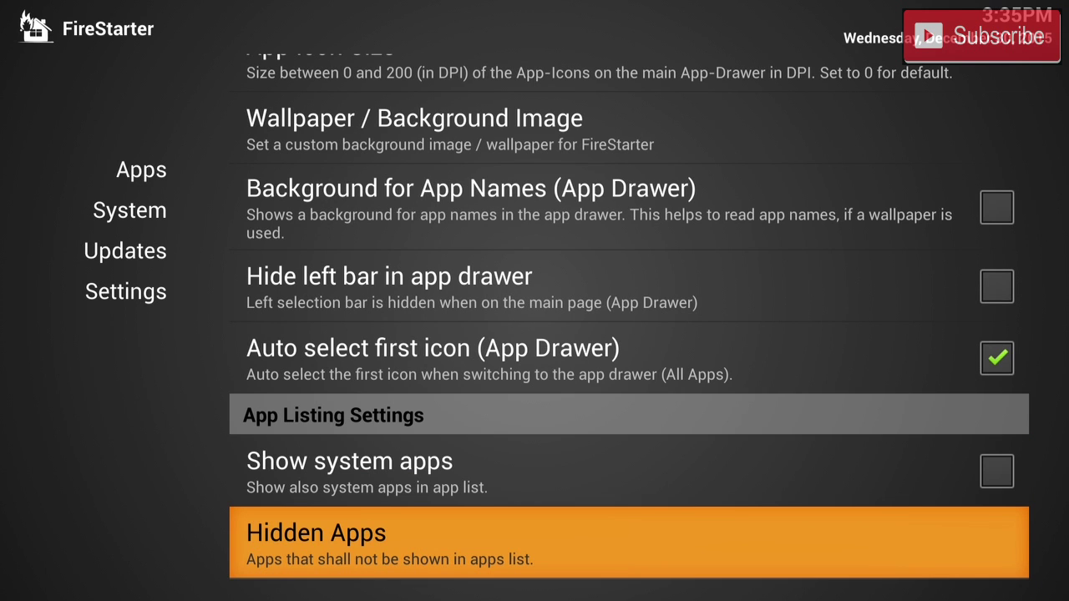
{"action": "key", "text": "Return"}
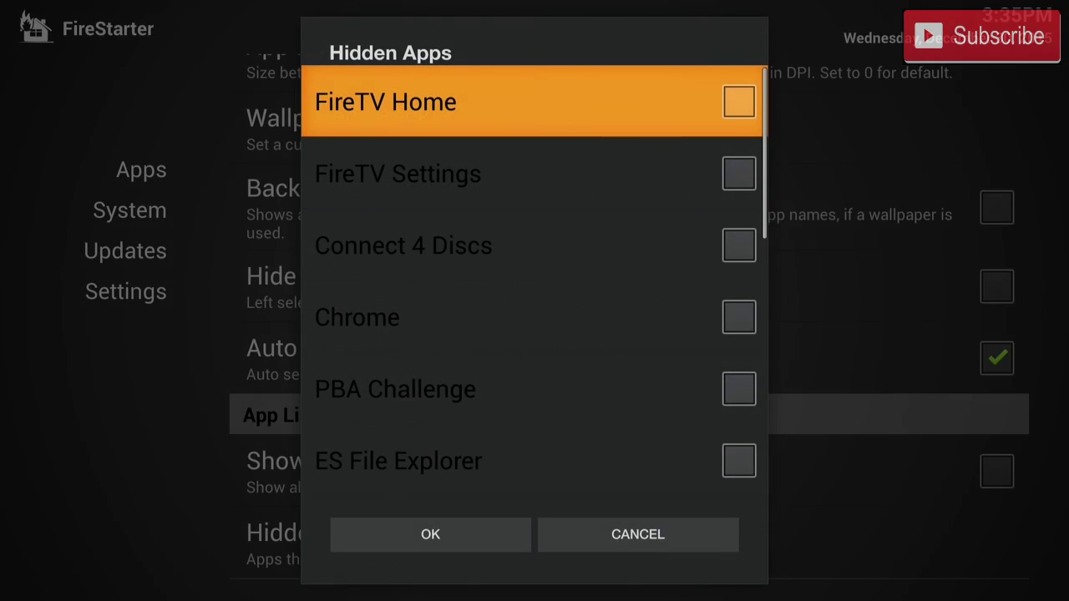
Mark Connect 4 Discs, Chrome, PBA Challenge, ES File Explorer, Hill Climb Racing and Drive as hidden apps
{"action": "key", "text": "Down"}
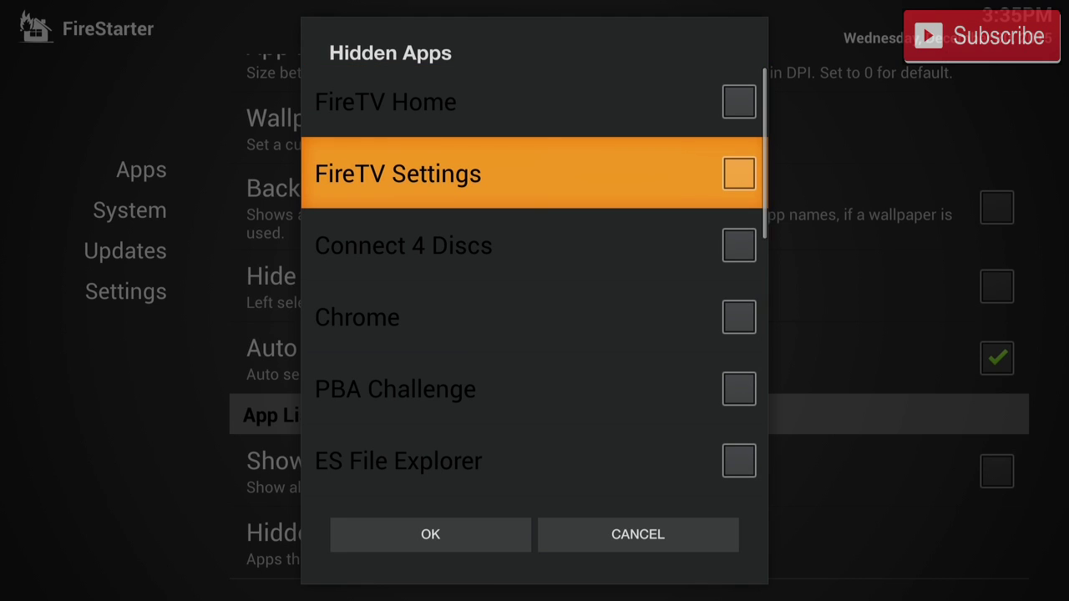
{"action": "key", "text": "Down"}
{"action": "key", "text": "Return"}
{"action": "key", "text": "Down"}
{"action": "key", "text": "Return"}
{"action": "key", "text": "Down"}
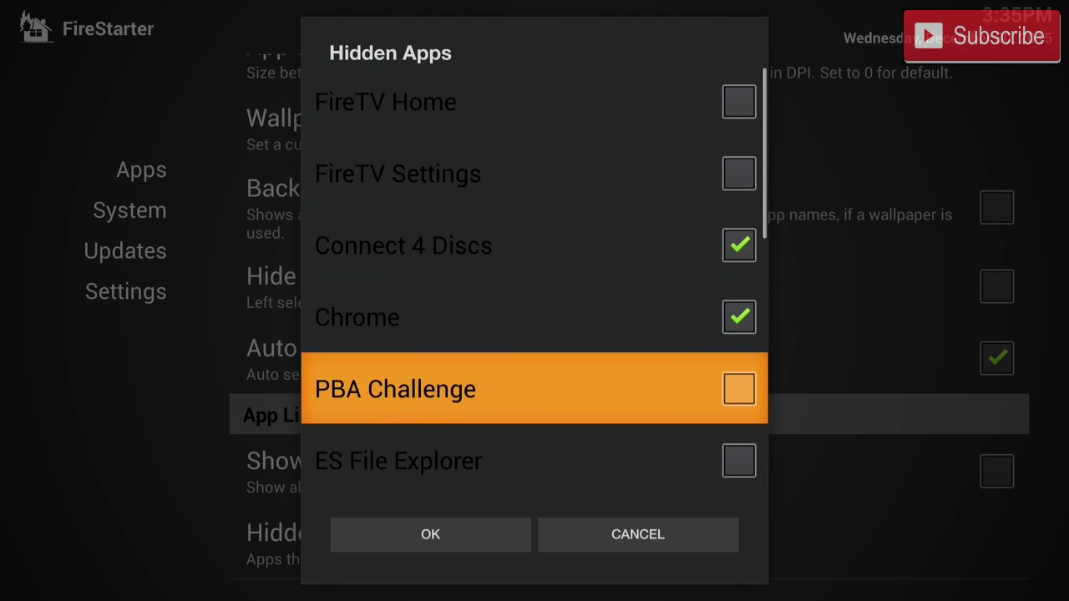
{"action": "key", "text": "Return"}
{"action": "key", "text": "Down"}
{"action": "key", "text": "Return"}
{"action": "key", "text": "Down"}
{"action": "key", "text": "Return"}
{"action": "key", "text": "Down"}
{"action": "key", "text": "Return"}
{"action": "key", "text": "Down"}
{"action": "key", "text": "Up"}
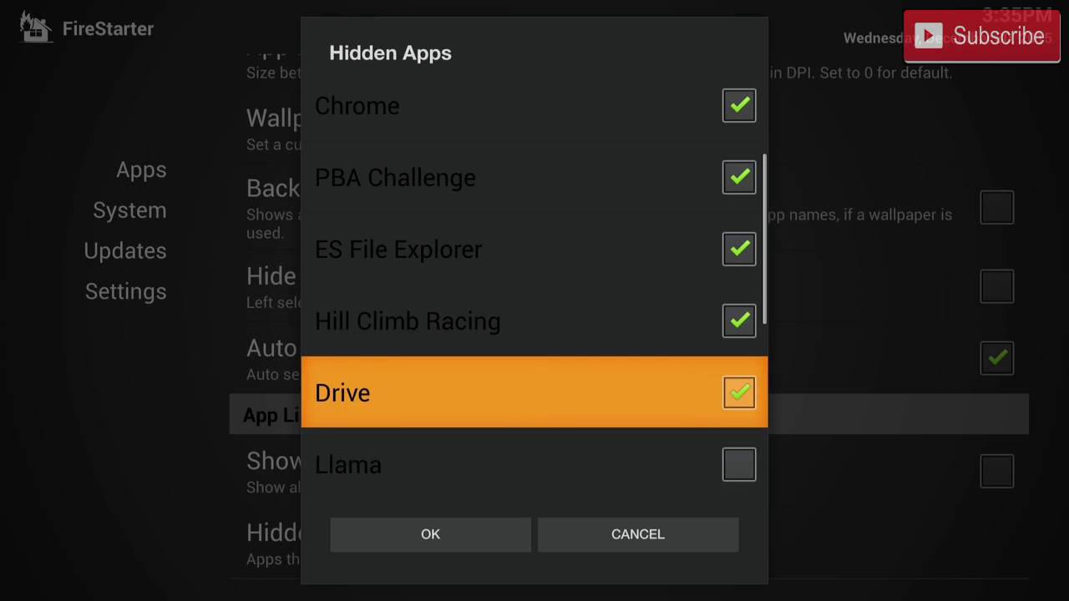
Mark Llama, OneDrive, Sling, Boulder Dash, Crossing Dead and FireStarter as hidden too, and confirm the Hidden Apps selection
{"action": "key", "text": "Down"}
{"action": "key", "text": "Return"}
{"action": "key", "text": "Down"}
{"action": "key", "text": "Return"}
{"action": "key", "text": "Down"}
{"action": "key", "text": "Return"}
{"action": "key", "text": "Down"}
{"action": "key", "text": "Return"}
{"action": "key", "text": "Down"}
{"action": "key", "text": "Return"}
{"action": "key", "text": "Down"}
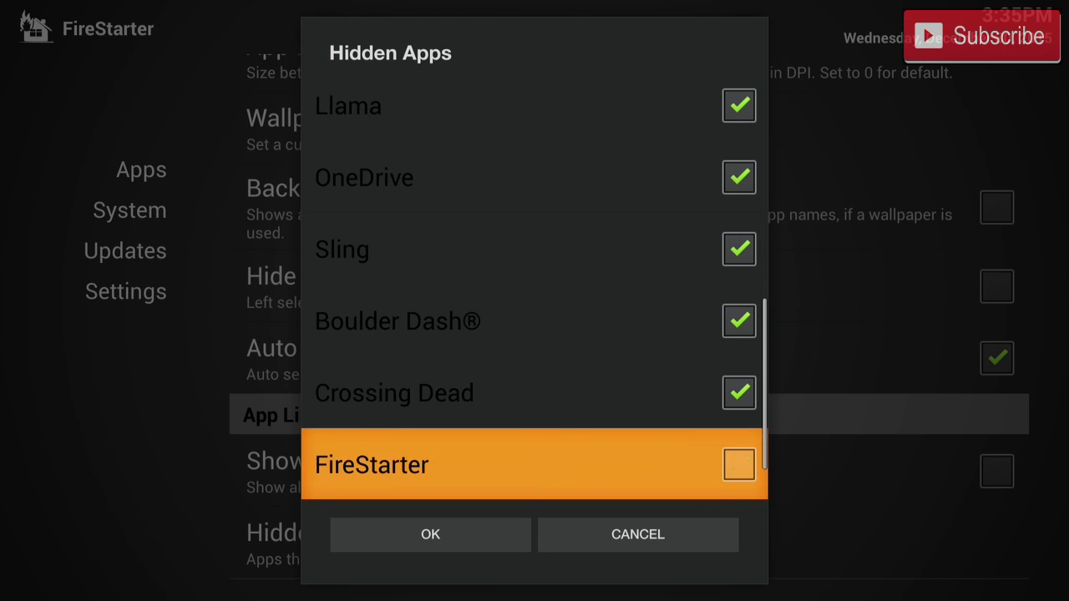
{"action": "key", "text": "Return"}
{"action": "key", "text": "Down"}
{"action": "key", "text": "Return"}
Leave the FireStarter settings and return to the app list
{"action": "key", "text": "Left"}
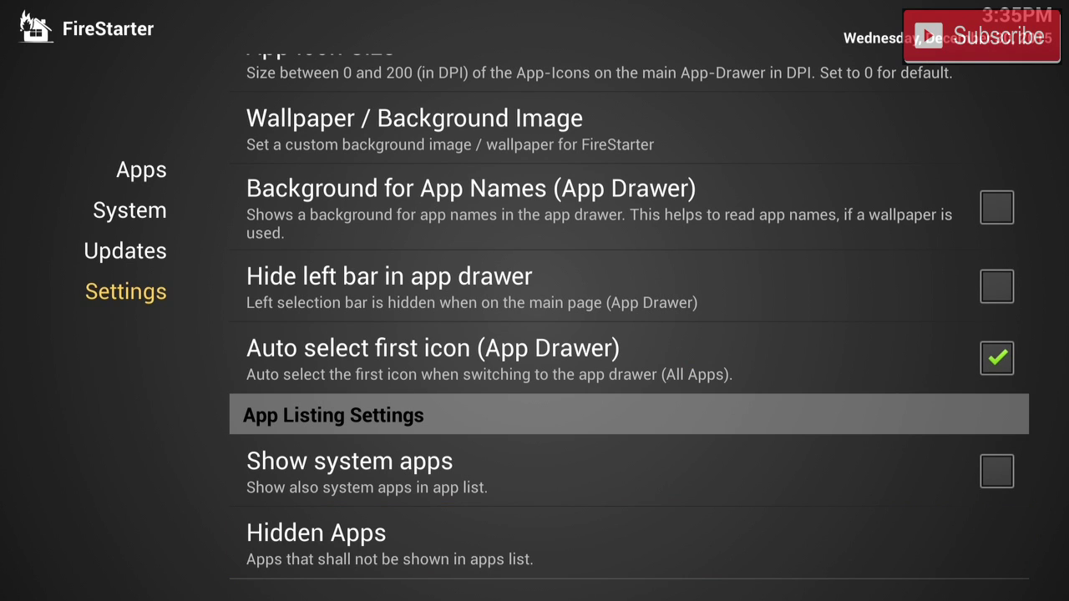
{"action": "key", "text": "Right"}
{"action": "key", "text": "Down"}
{"action": "key", "text": "Down"}
{"action": "key", "text": "Down"}
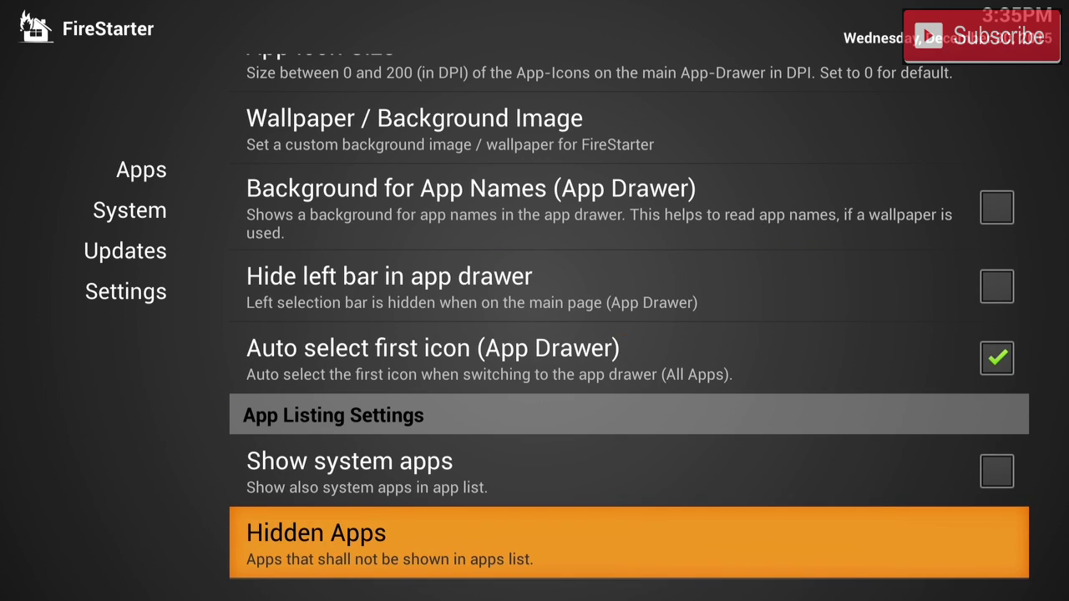
{"action": "key", "text": "Left"}
{"action": "key", "text": "Escape"}
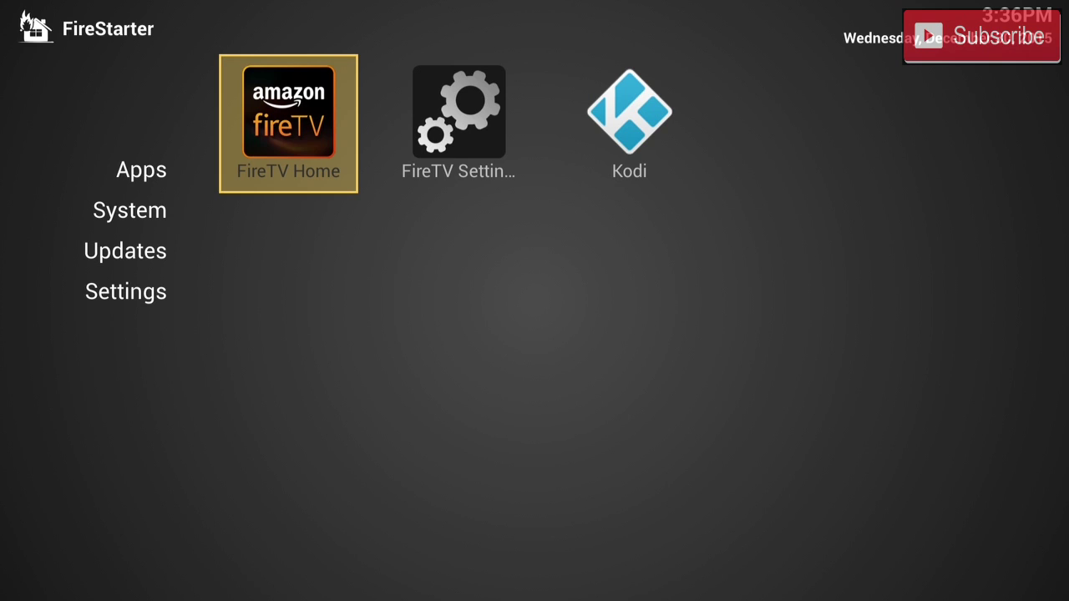
Look at the App Icon Size option in FireStarter's Layout Settings and go back to the app list
{"action": "key", "text": "Left"}
{"action": "key", "text": "Down"}
{"action": "key", "text": "Down"}
{"action": "key", "text": "Down"}
{"action": "key", "text": "Right"}
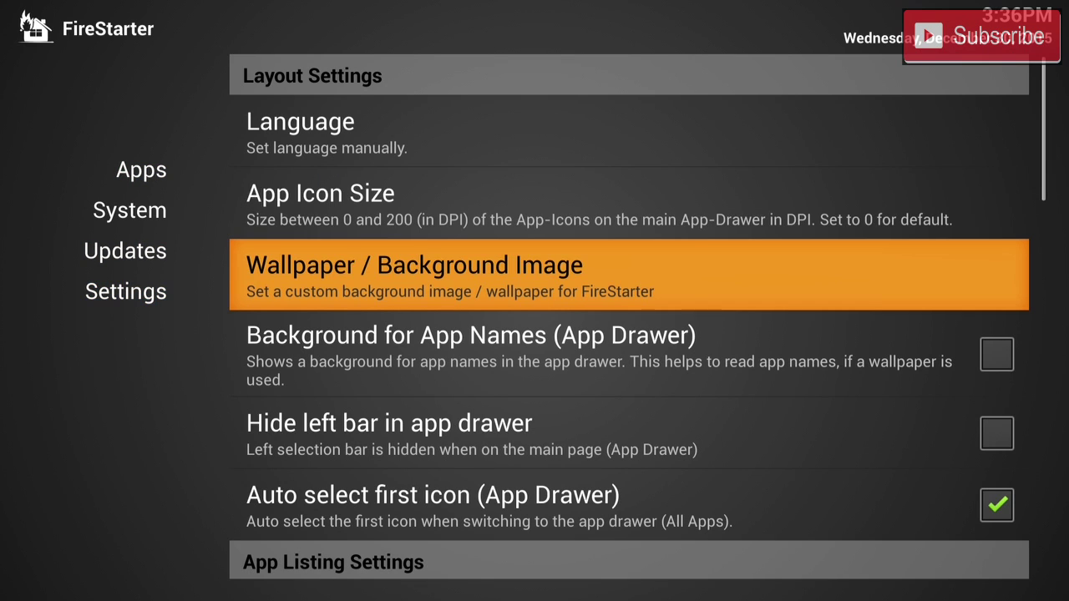
{"action": "key", "text": "Up"}
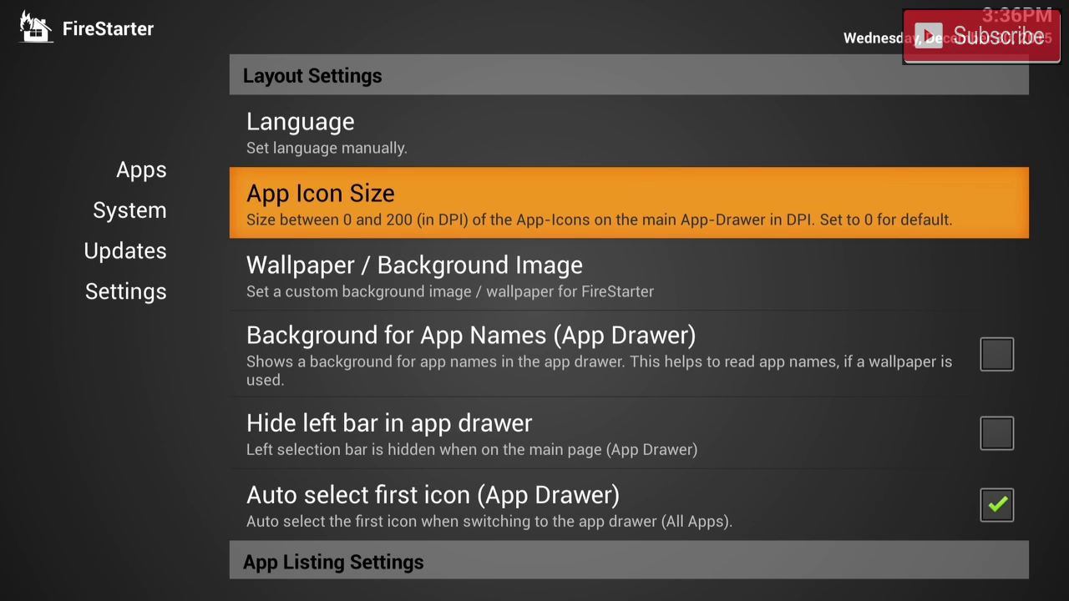
{"action": "key", "text": "Left"}
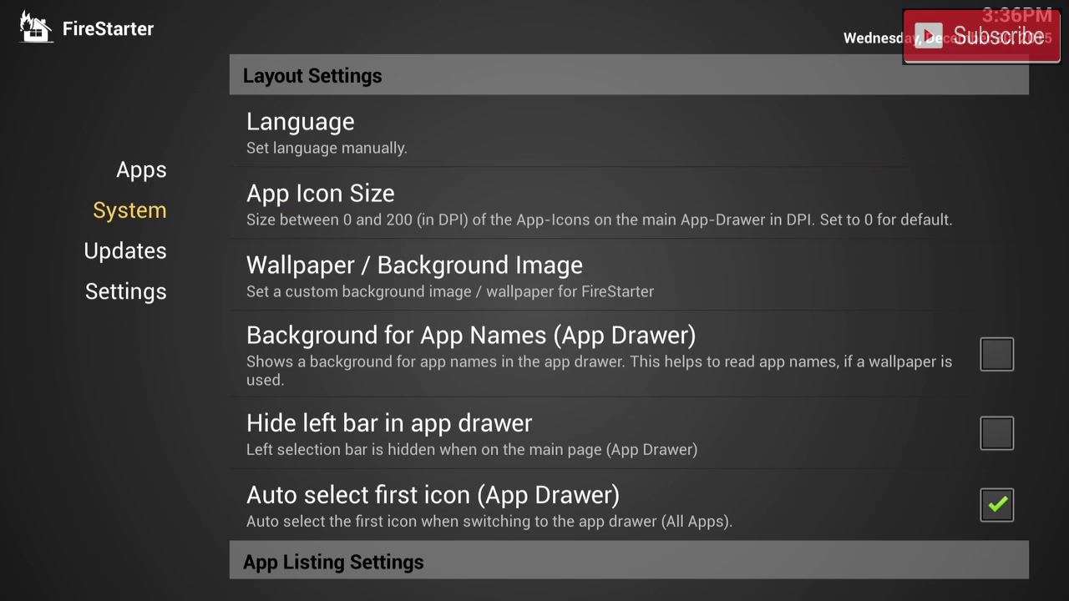
{"action": "key", "text": "Up"}
{"action": "key", "text": "Right"}
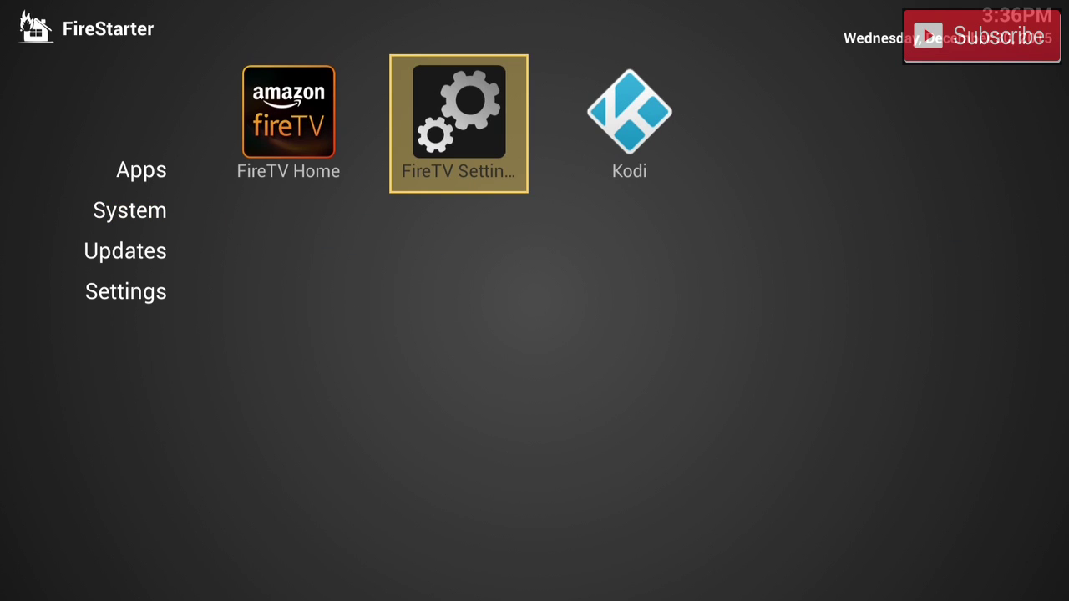